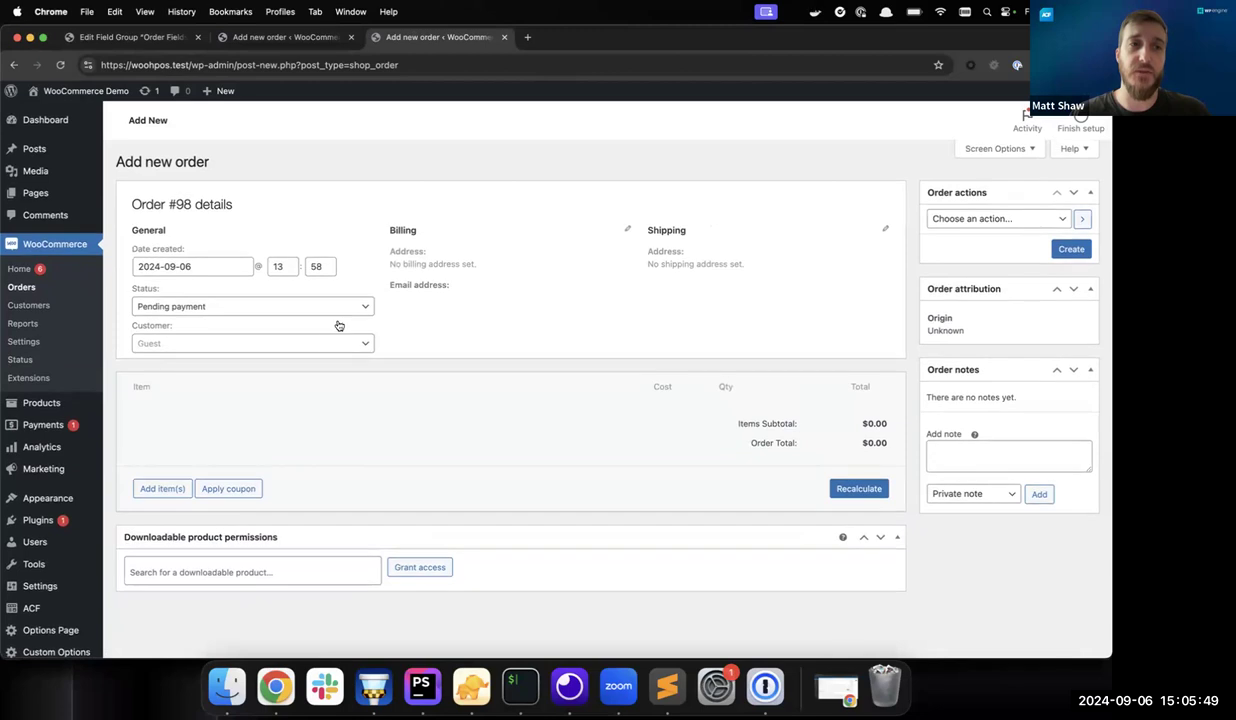
pyautogui.moveTo(237, 65); pyautogui.dragTo(316, 66)
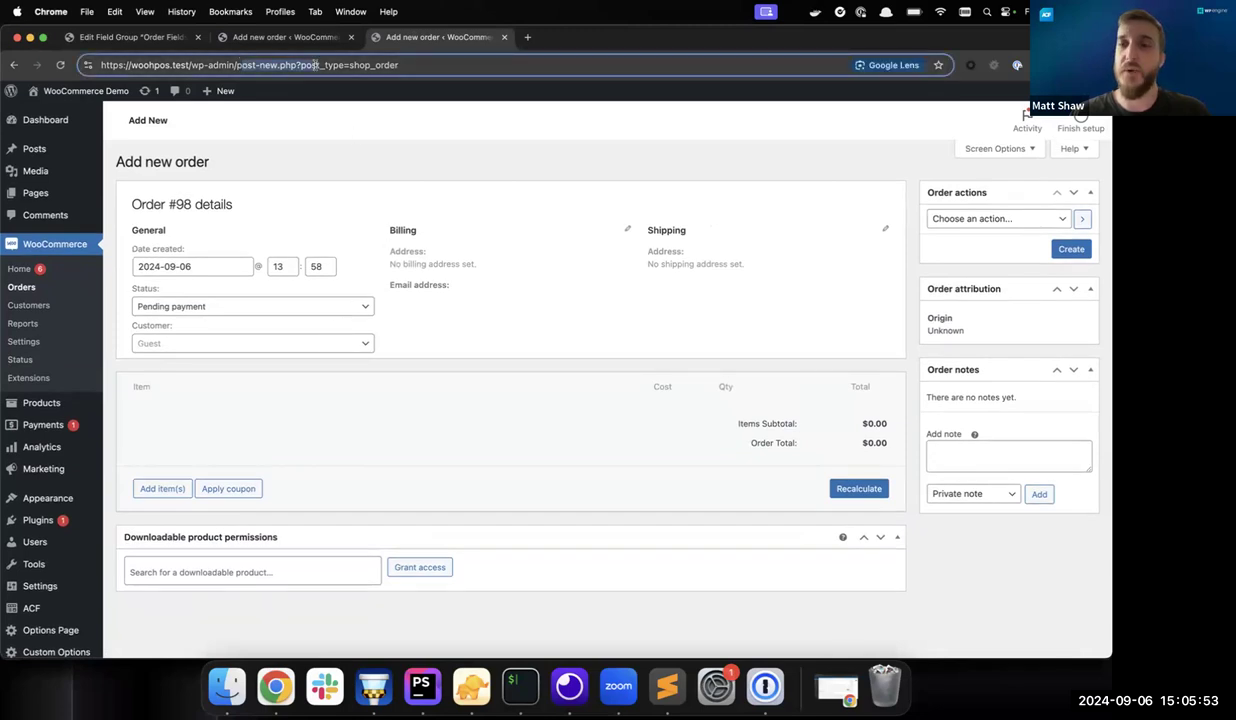
pyautogui.moveTo(316, 65); pyautogui.dragTo(391, 68)
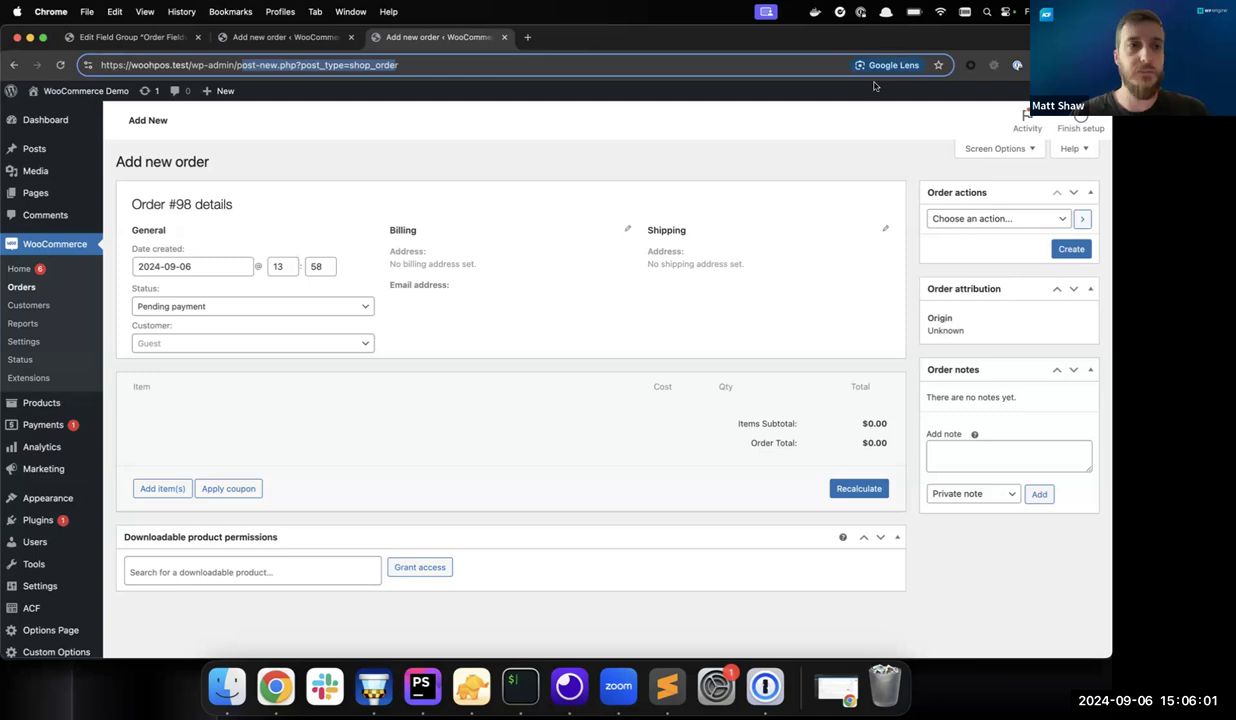
pyautogui.click(610, 327)
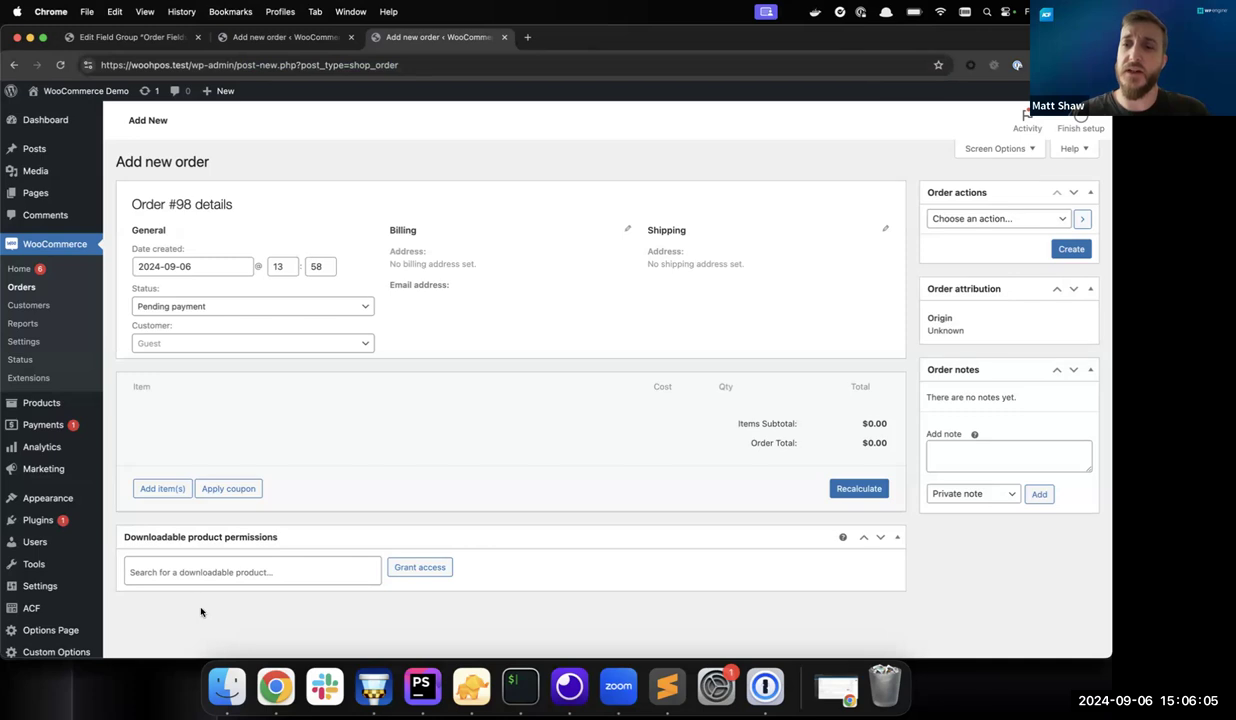
# - Set the Order Fields field group's location rule to Post Type is equal to Order and save the group
pyautogui.moveTo(52, 606)
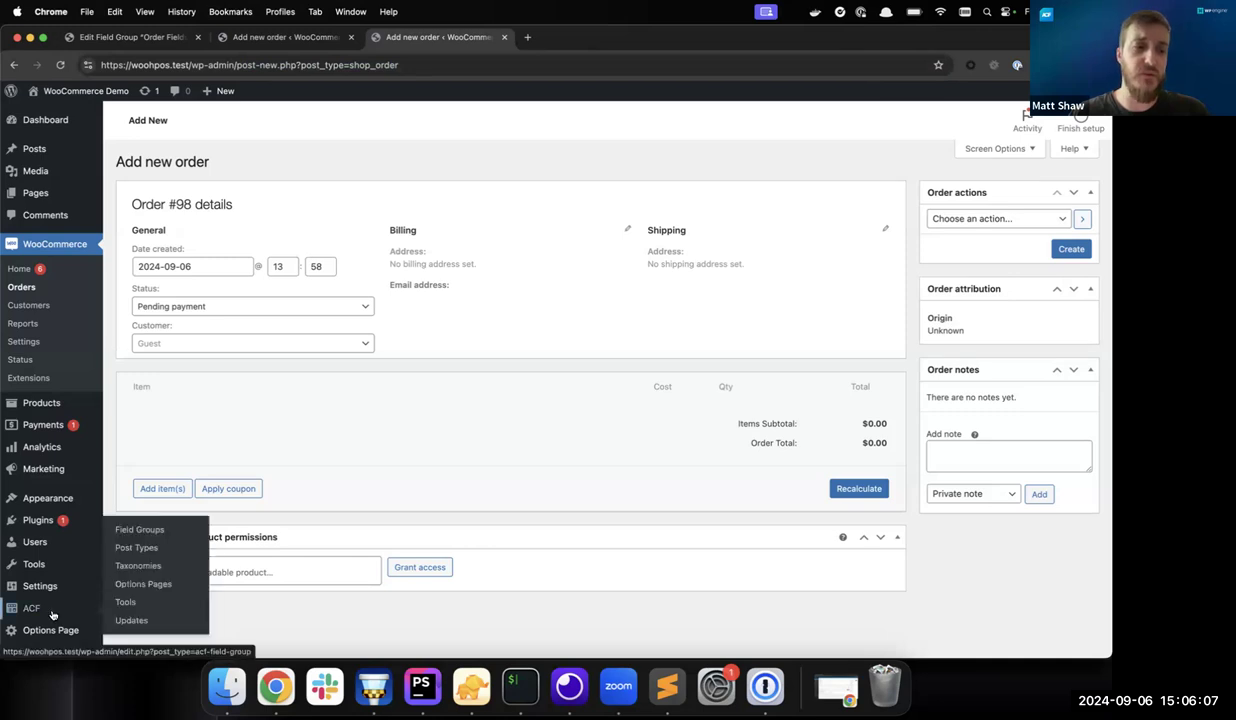
pyautogui.click(139, 529)
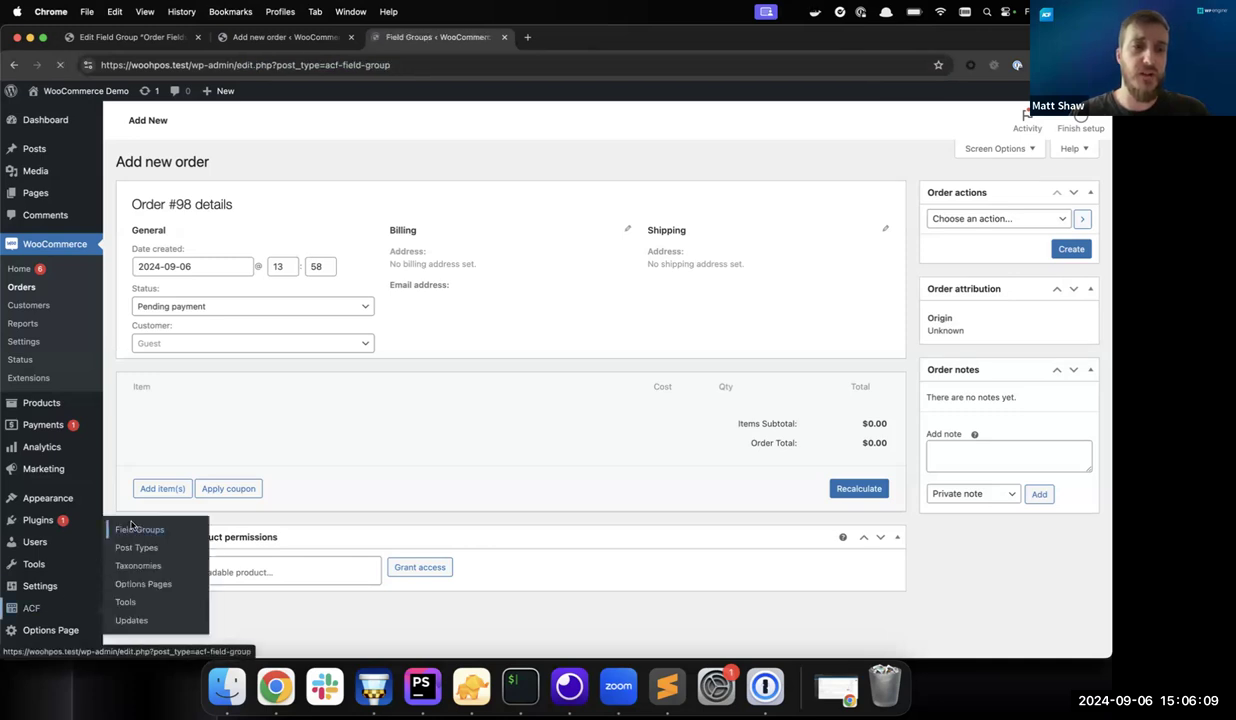
pyautogui.scroll(-2, 224, 436)
pyautogui.click(190, 400)
pyautogui.scroll(-2, 300, 358)
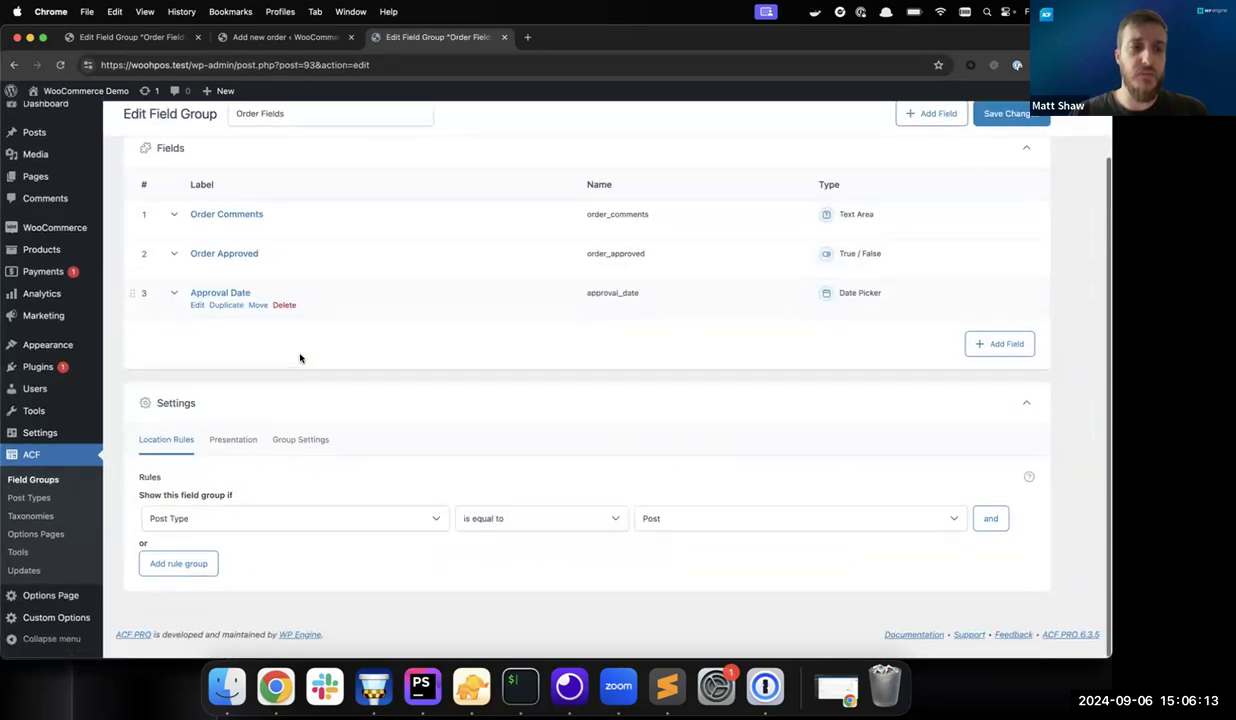
pyautogui.click(645, 530)
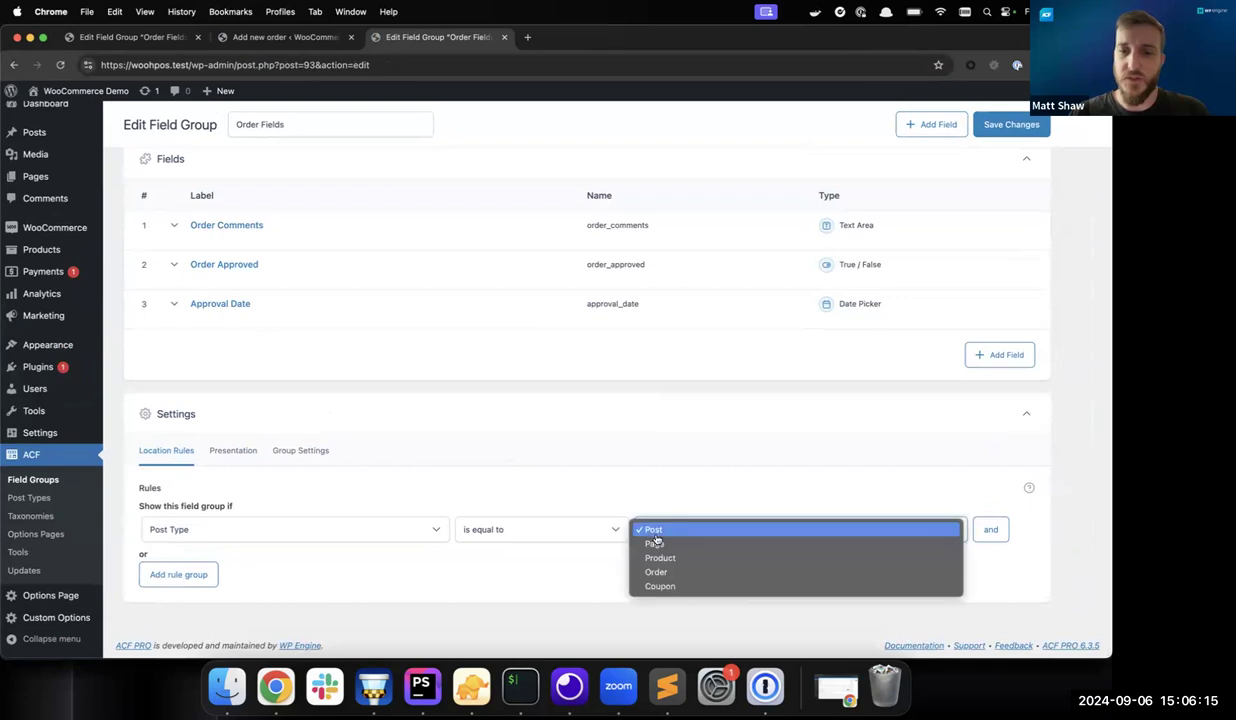
pyautogui.click(657, 571)
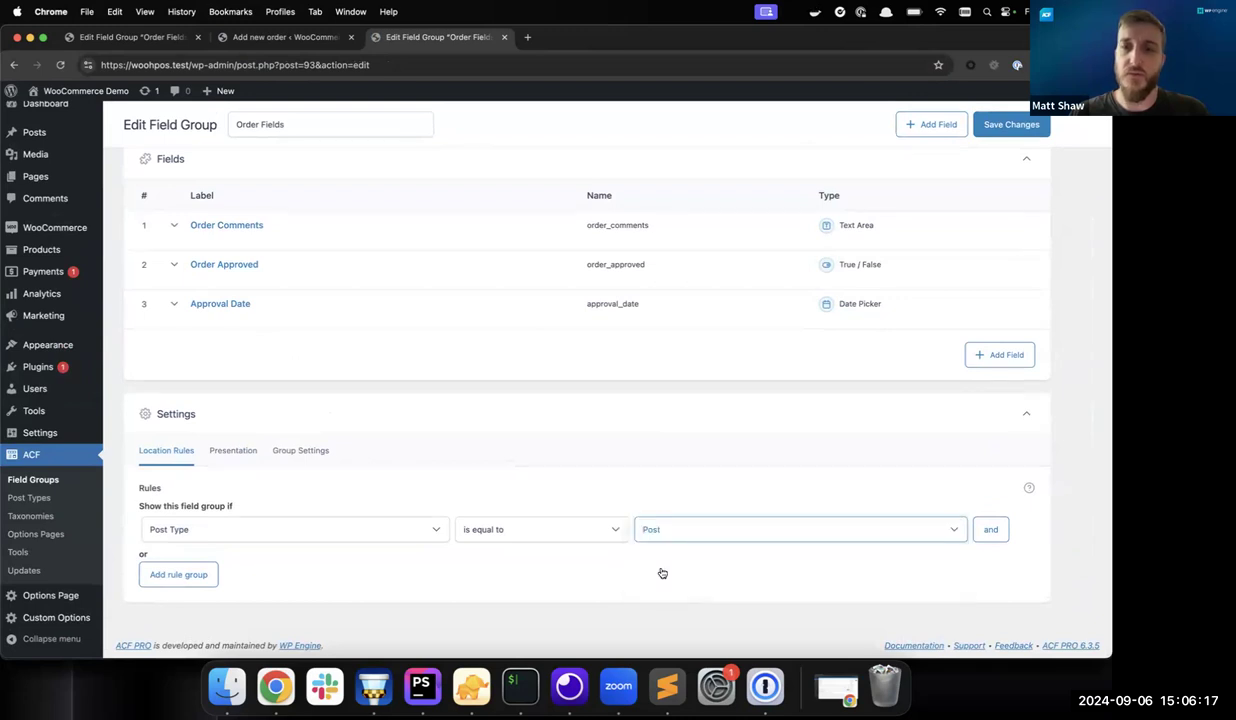
pyautogui.click(1000, 124)
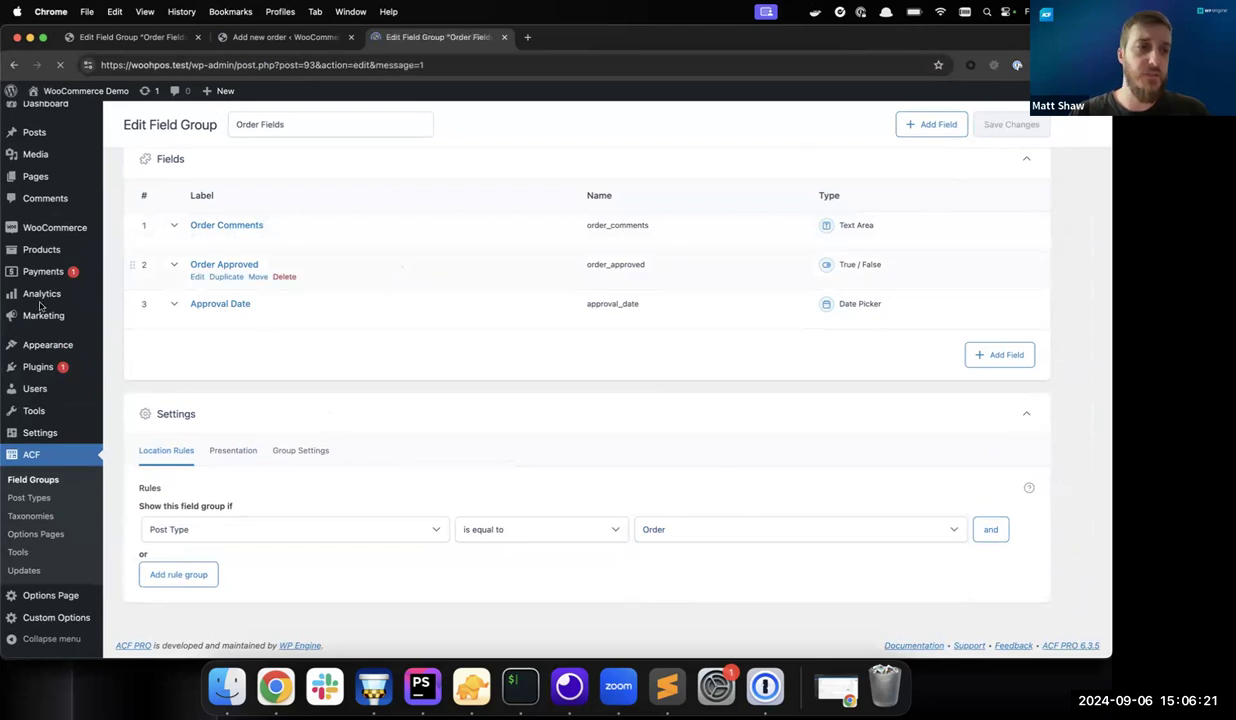
# - Start a new WooCommerce order and look over its Order Fields section
pyautogui.moveTo(56, 250)
pyautogui.click(127, 264)
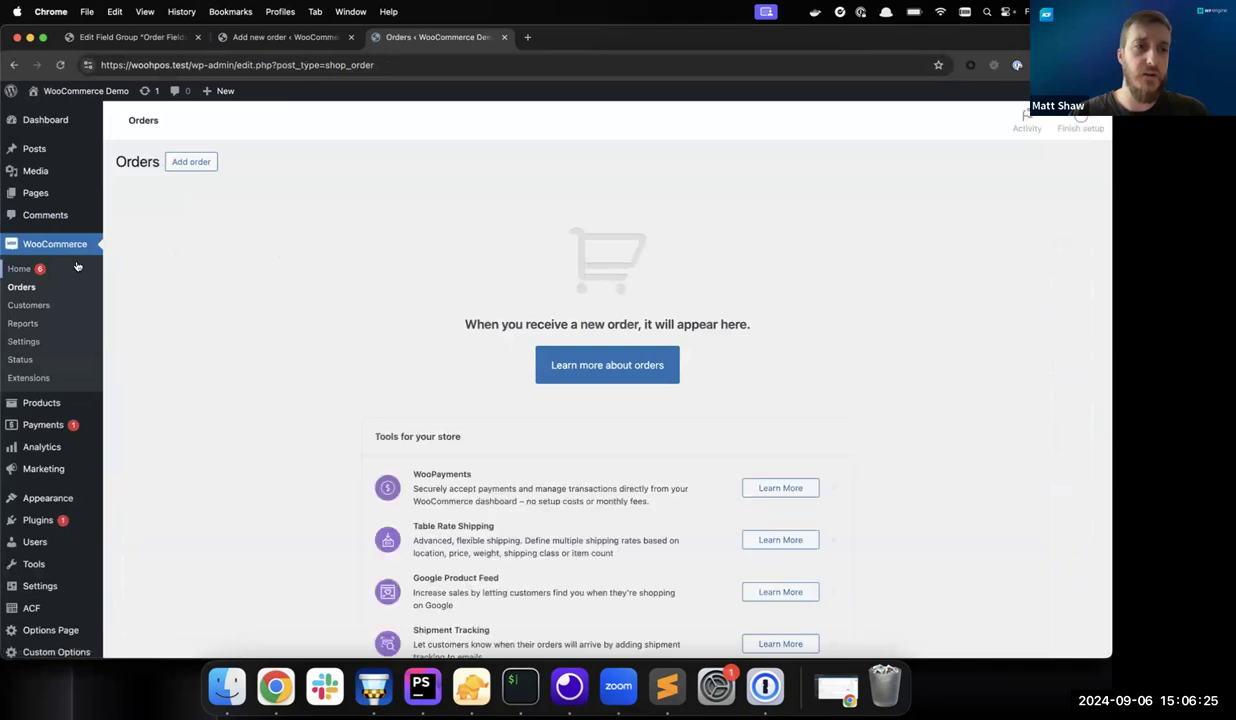
pyautogui.click(181, 163)
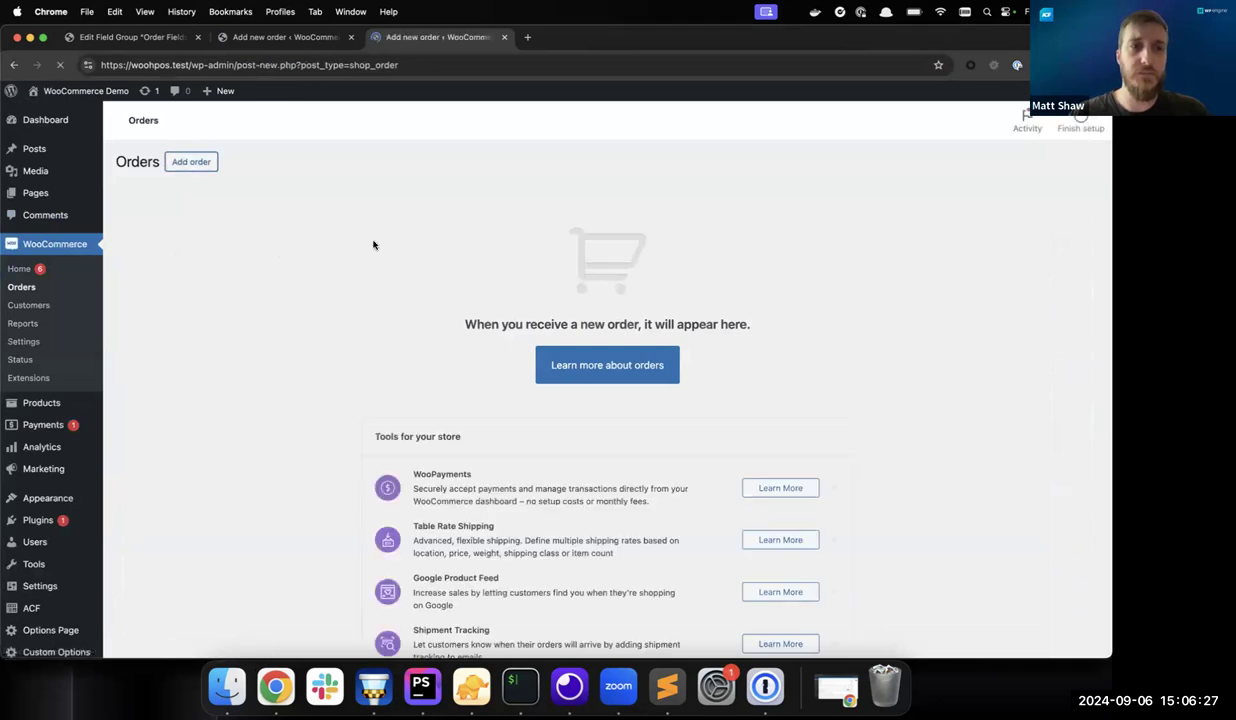
pyautogui.scroll(-3, 381, 282)
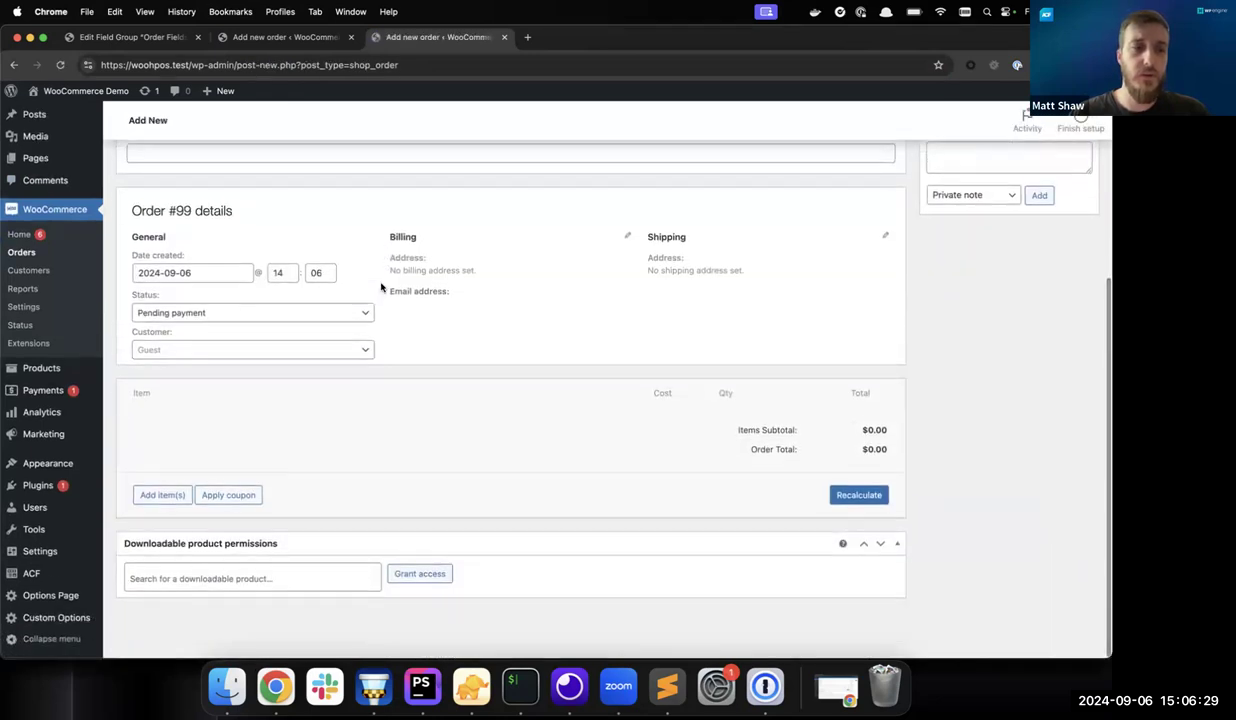
pyautogui.scroll(1, 381, 287)
pyautogui.scroll(5, 381, 287)
# - Enter "ACF value for non-HPOS" as the Order Comments and create the order
pyautogui.click(375, 259)
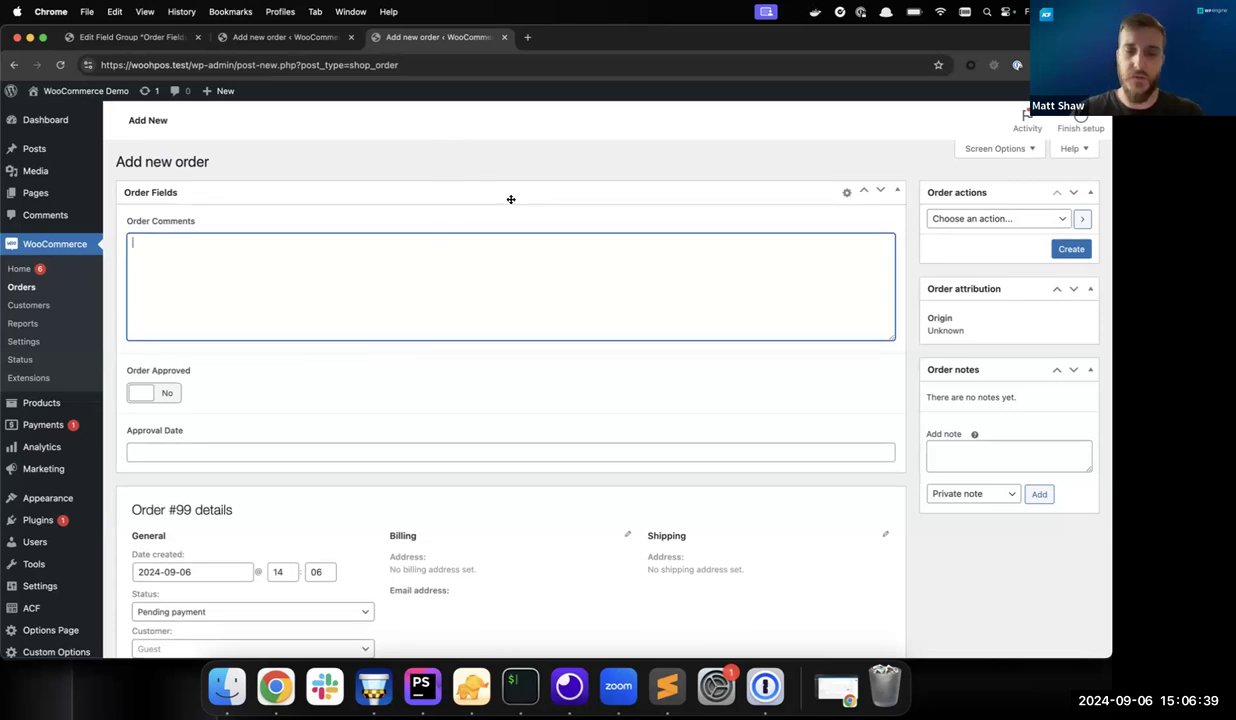
pyautogui.write('ACF')
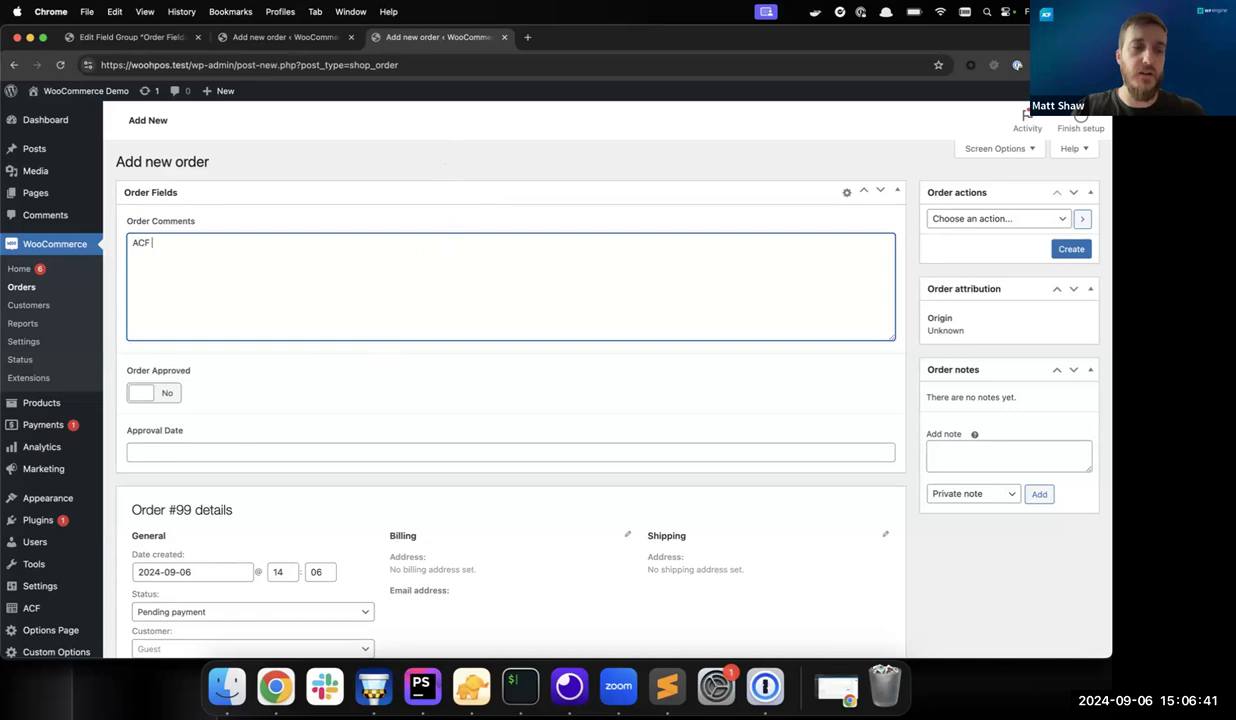
pyautogui.write(' val')
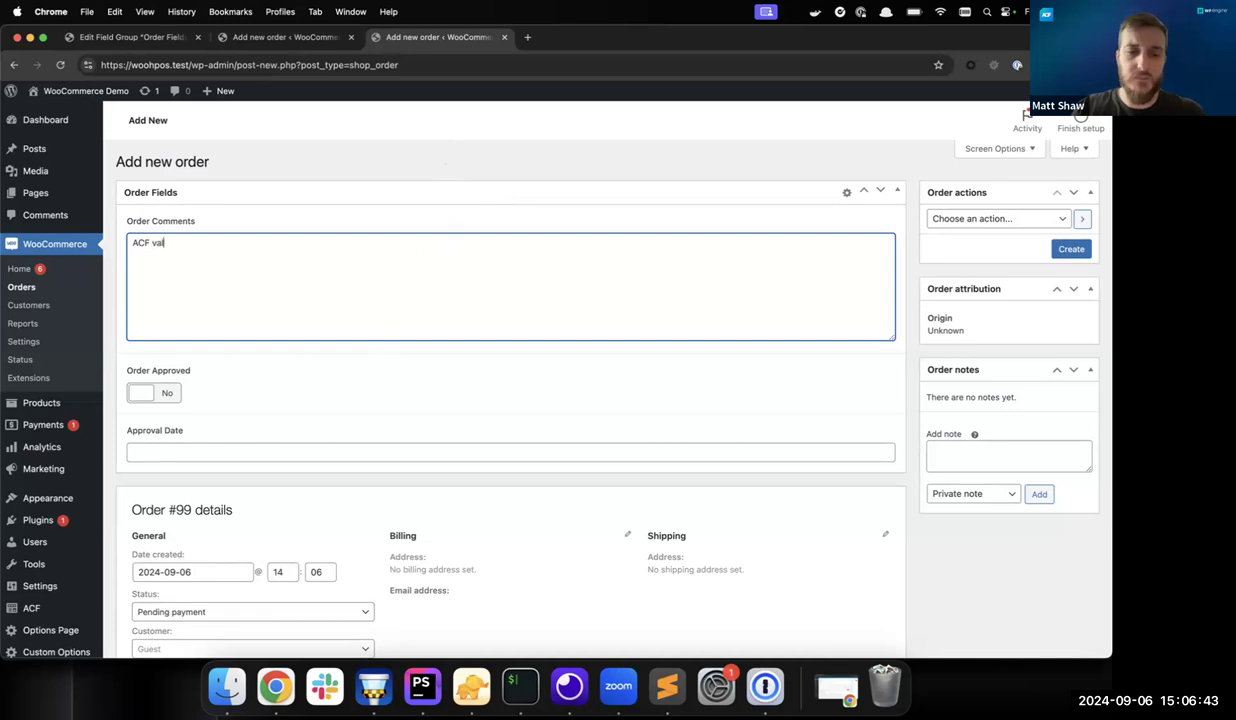
pyautogui.write('ue for non-HPOS')
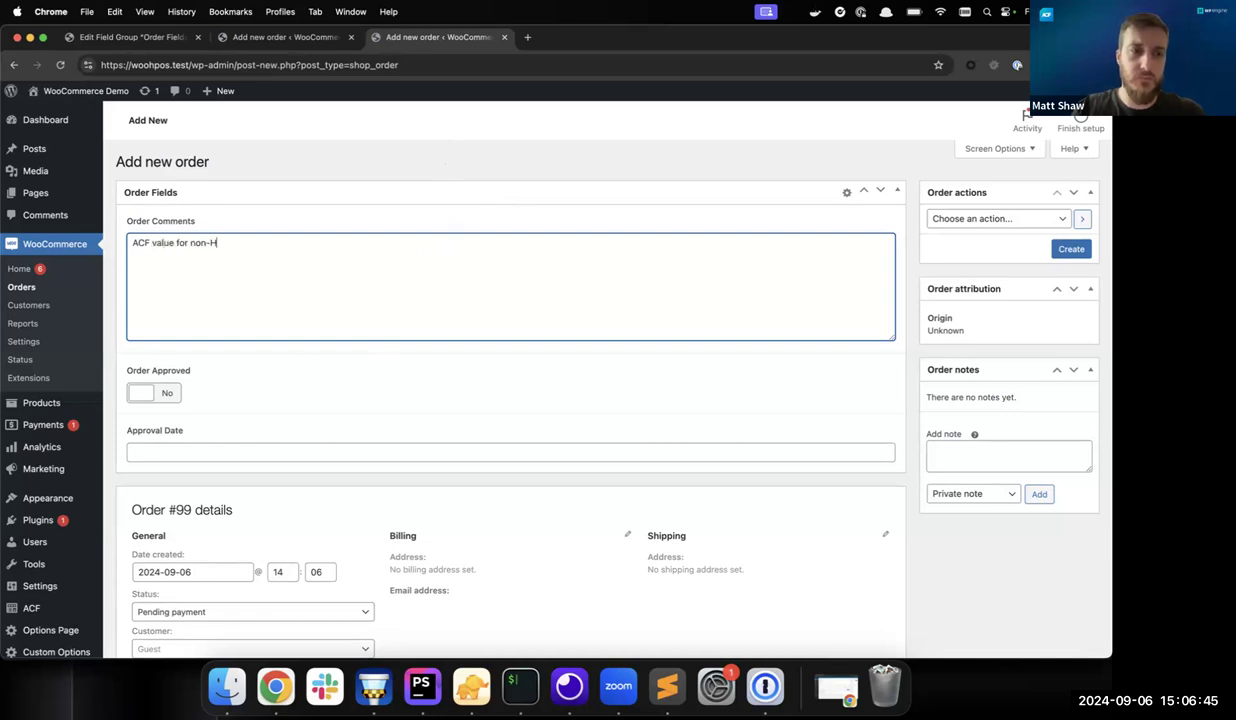
pyautogui.click(1070, 247)
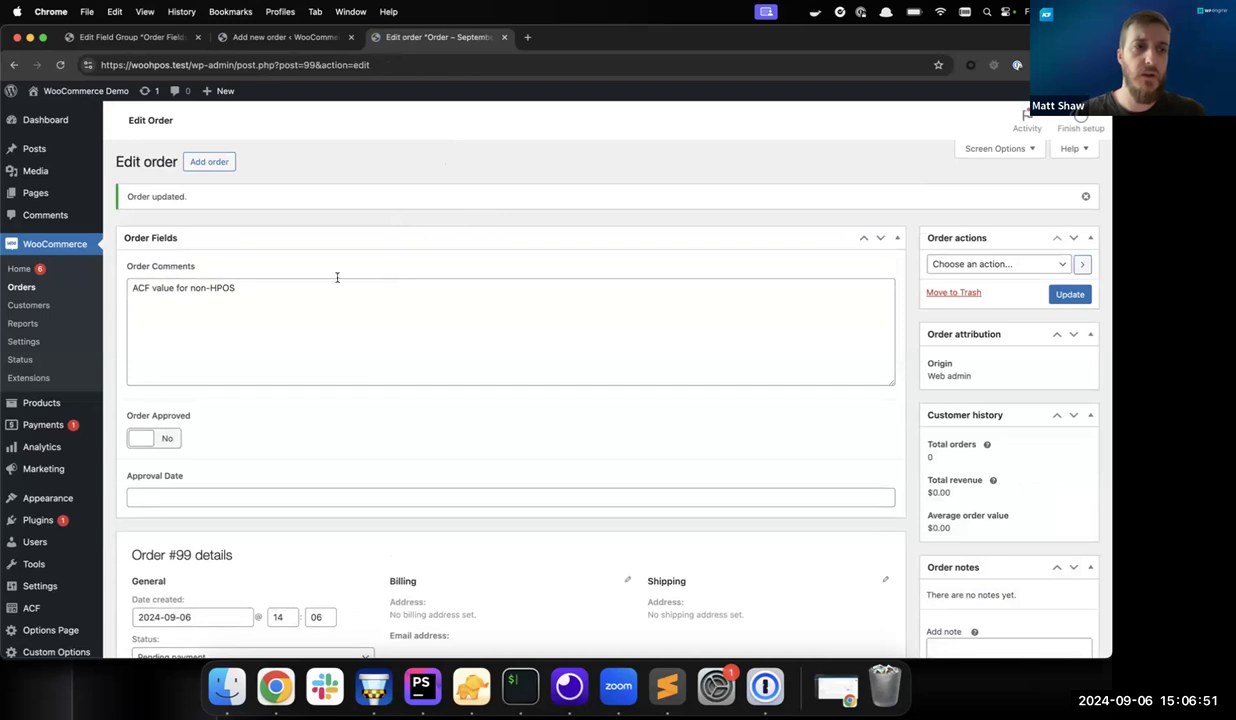
# - Open the Features section of WooCommerce's advanced settings and review the order data storage options
pyautogui.click(40, 342)
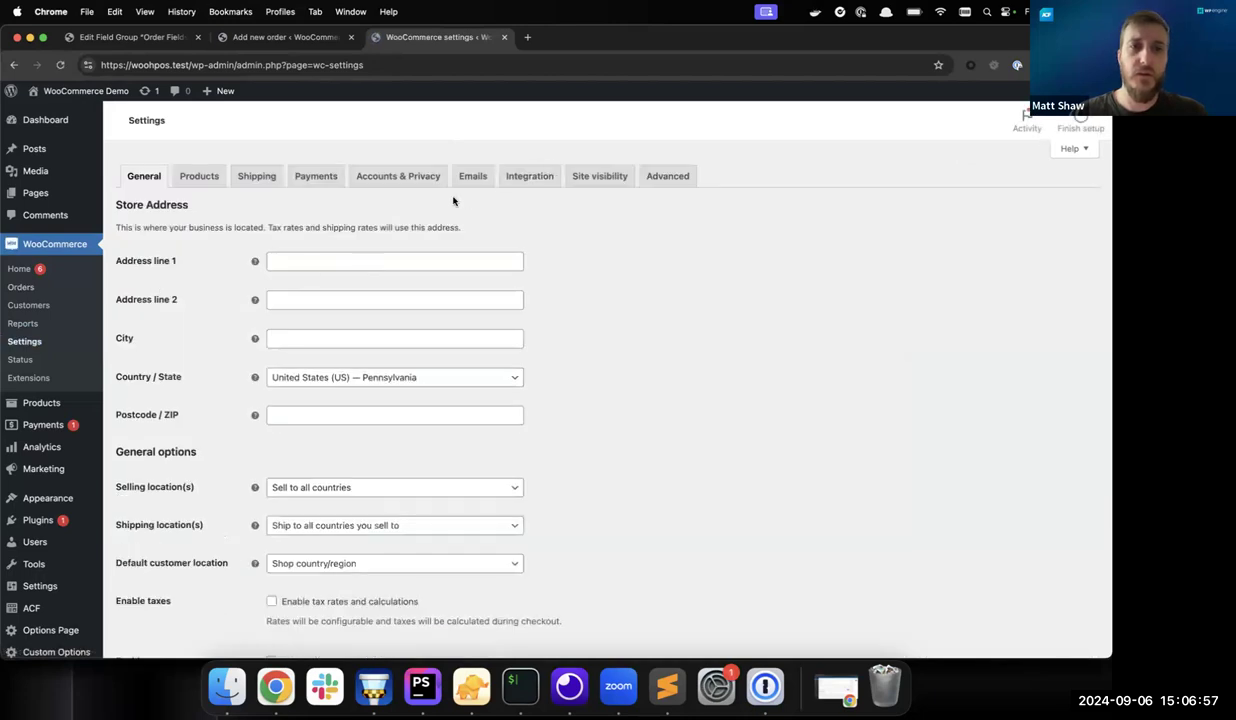
pyautogui.click(659, 175)
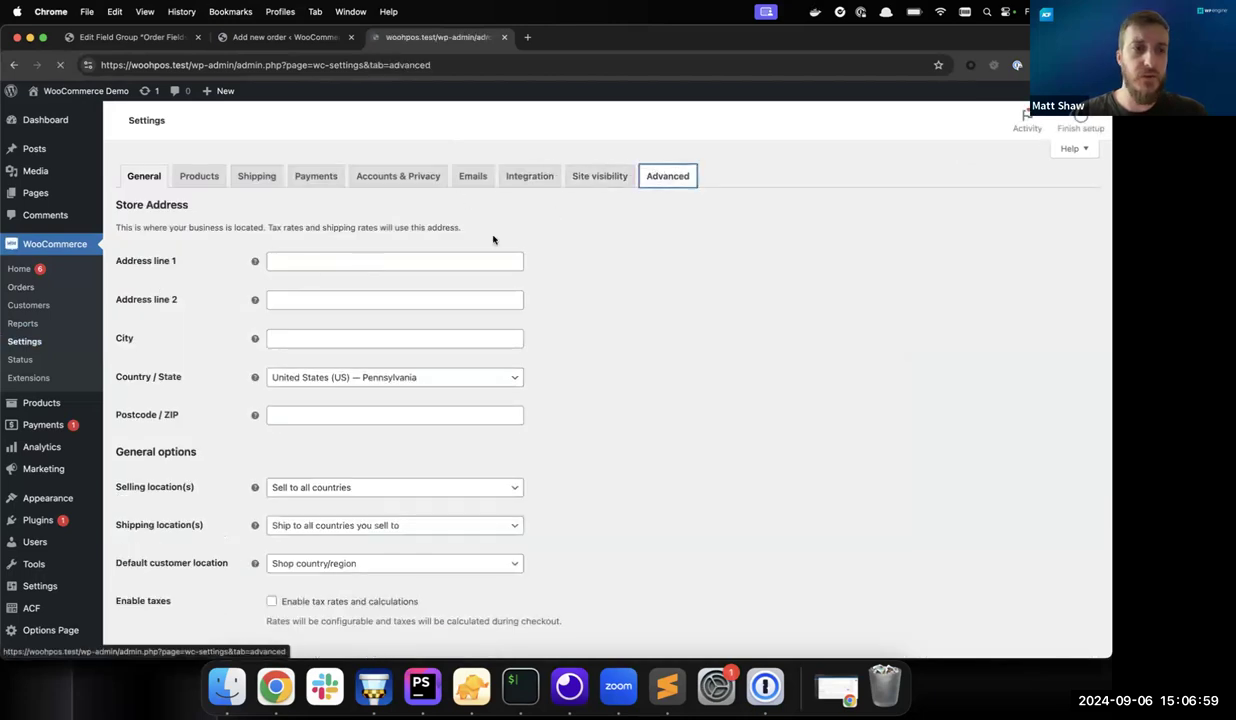
pyautogui.click(419, 200)
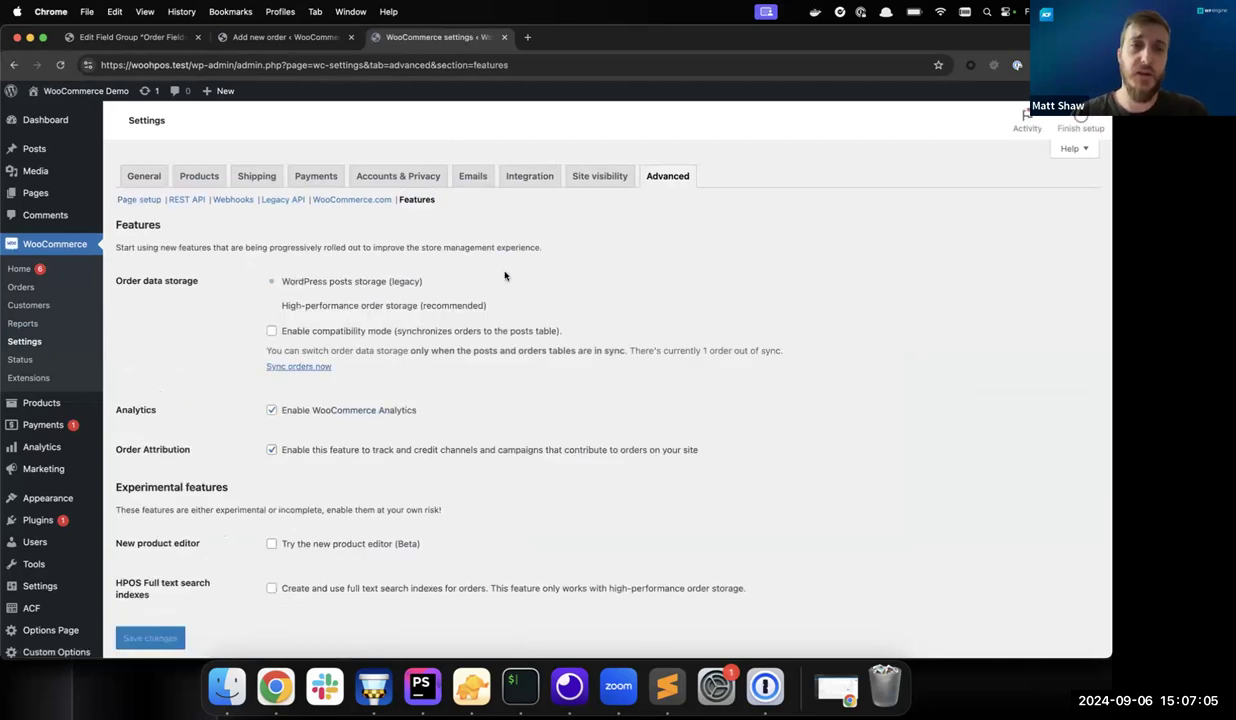
pyautogui.scroll(-2, 505, 275)
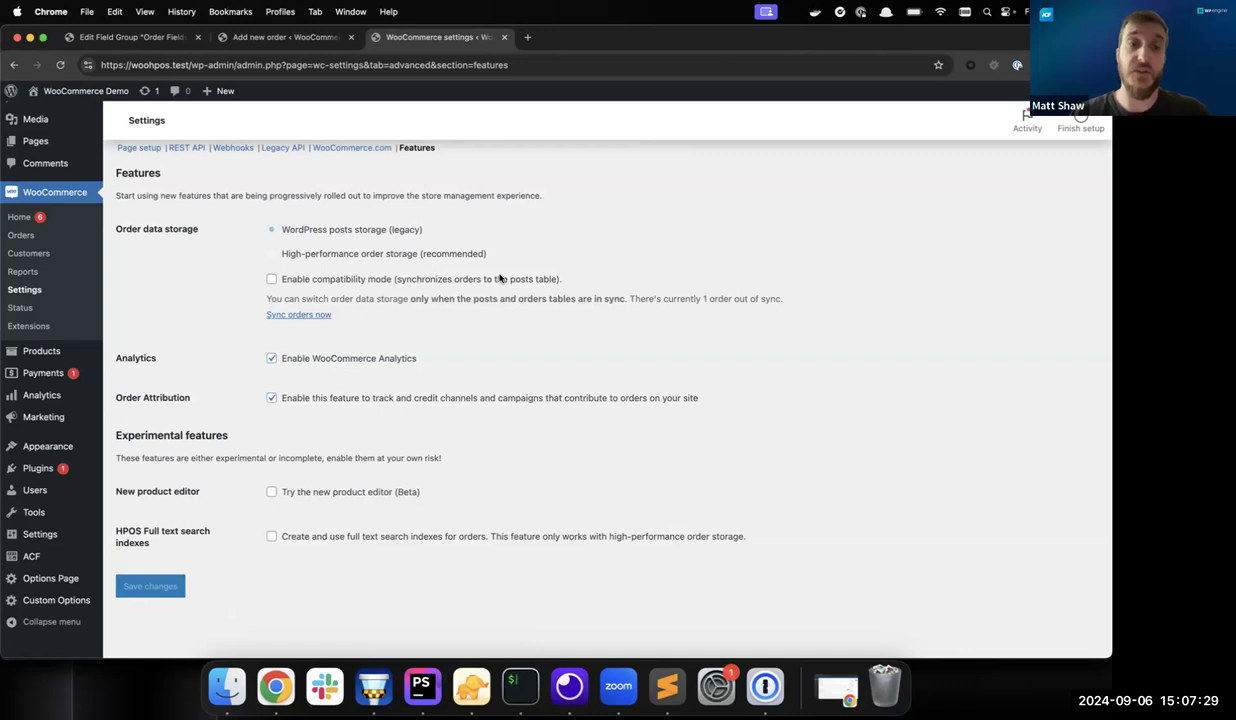
pyautogui.scroll(2, 481, 265)
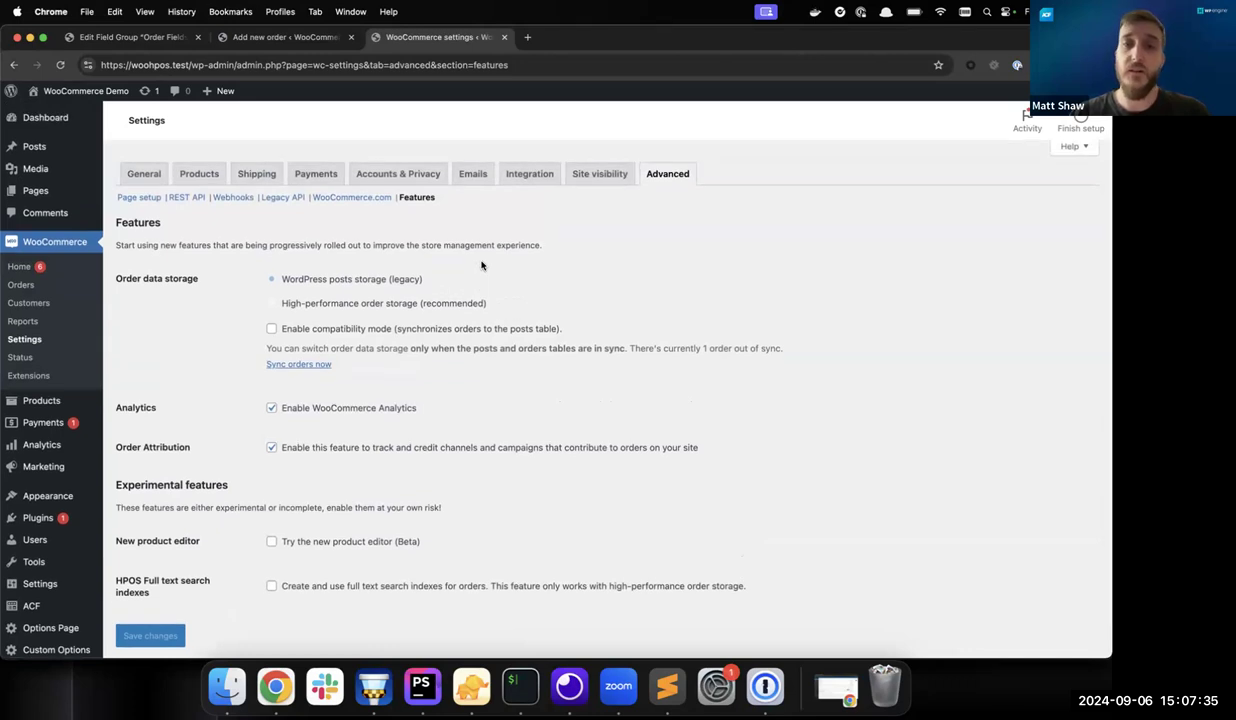
pyautogui.scroll(-1, 481, 265)
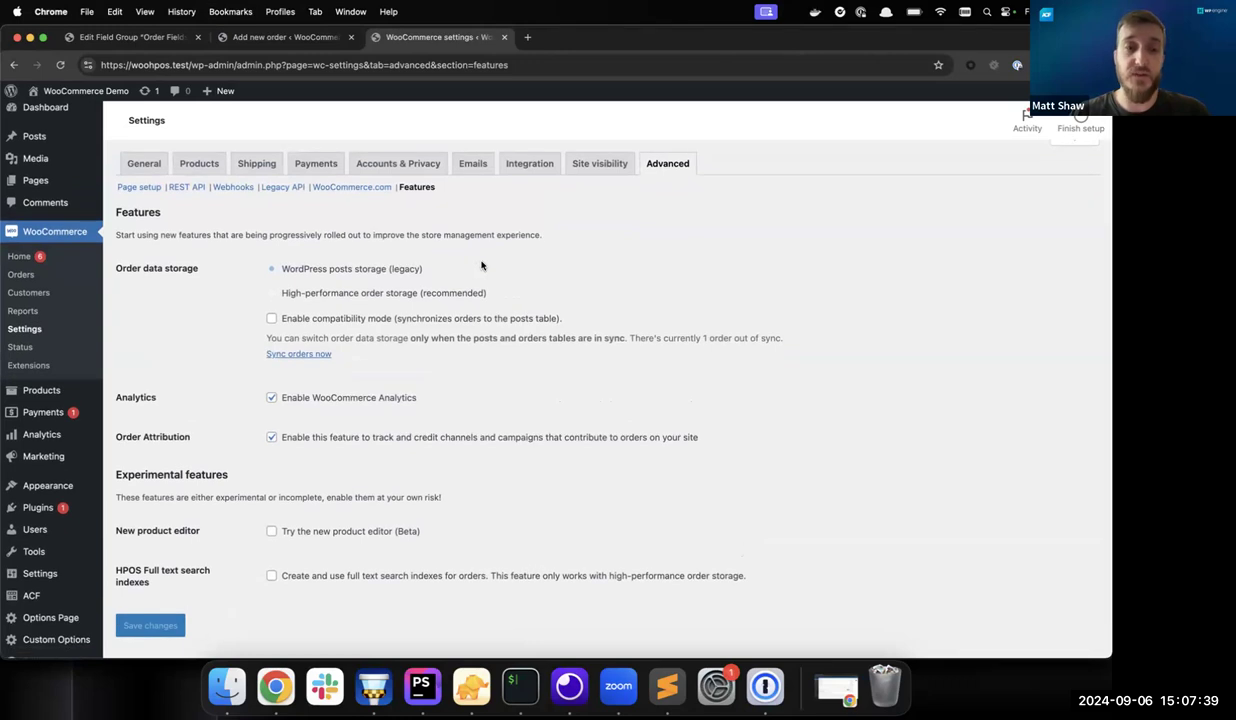
# - Sync the orders between the posts and orders tables and reload the settings page to refresh the sync status
pyautogui.click(298, 355)
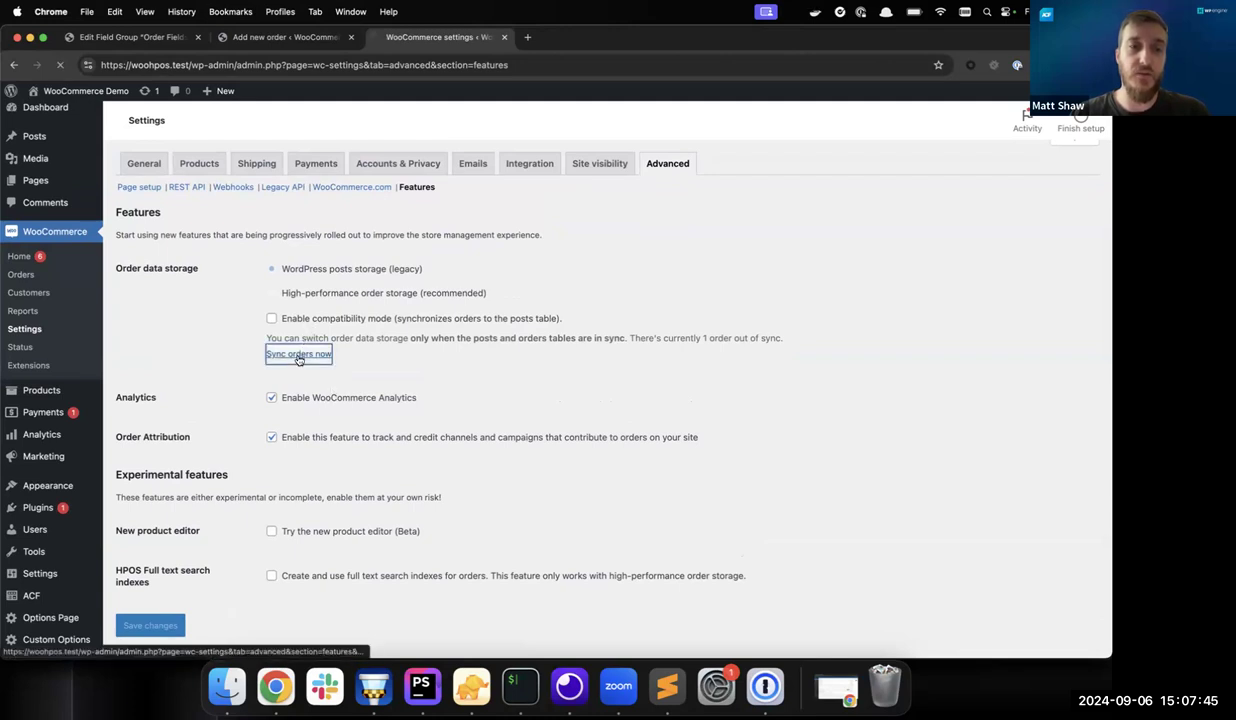
pyautogui.moveTo(419, 350); pyautogui.dragTo(265, 348)
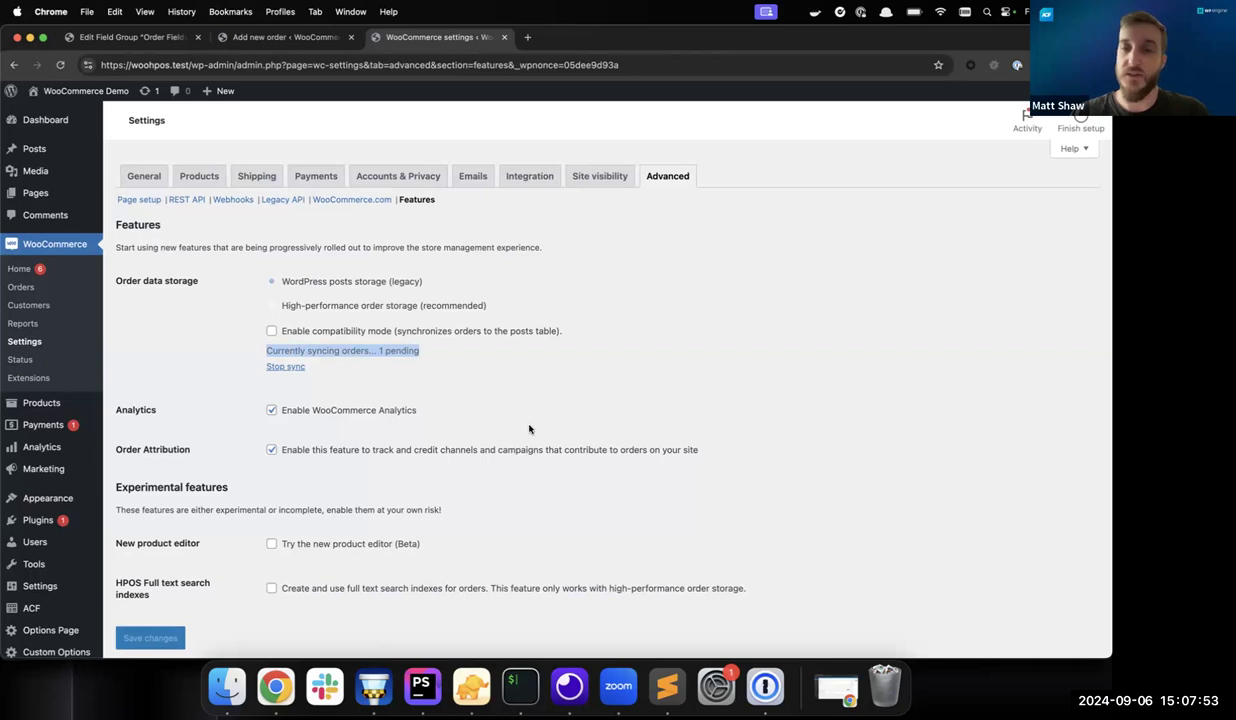
pyautogui.scroll(-2, 530, 429)
pyautogui.scroll(2, 530, 429)
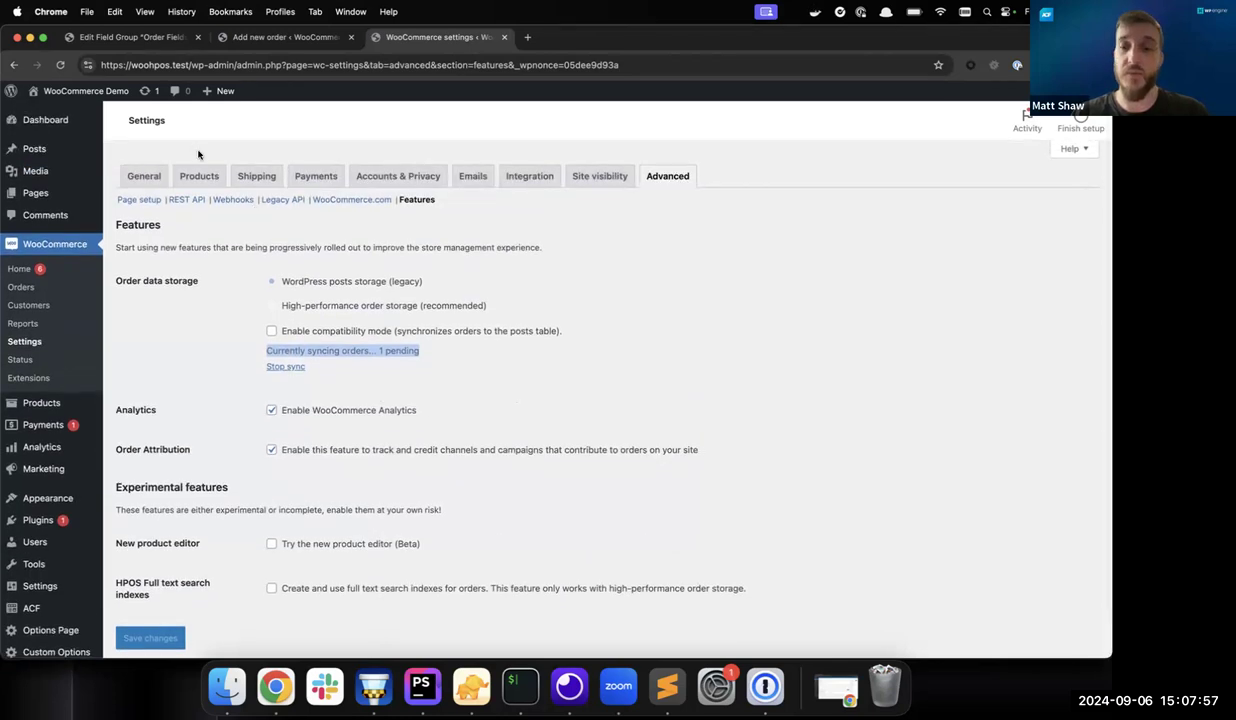
pyautogui.click(59, 65)
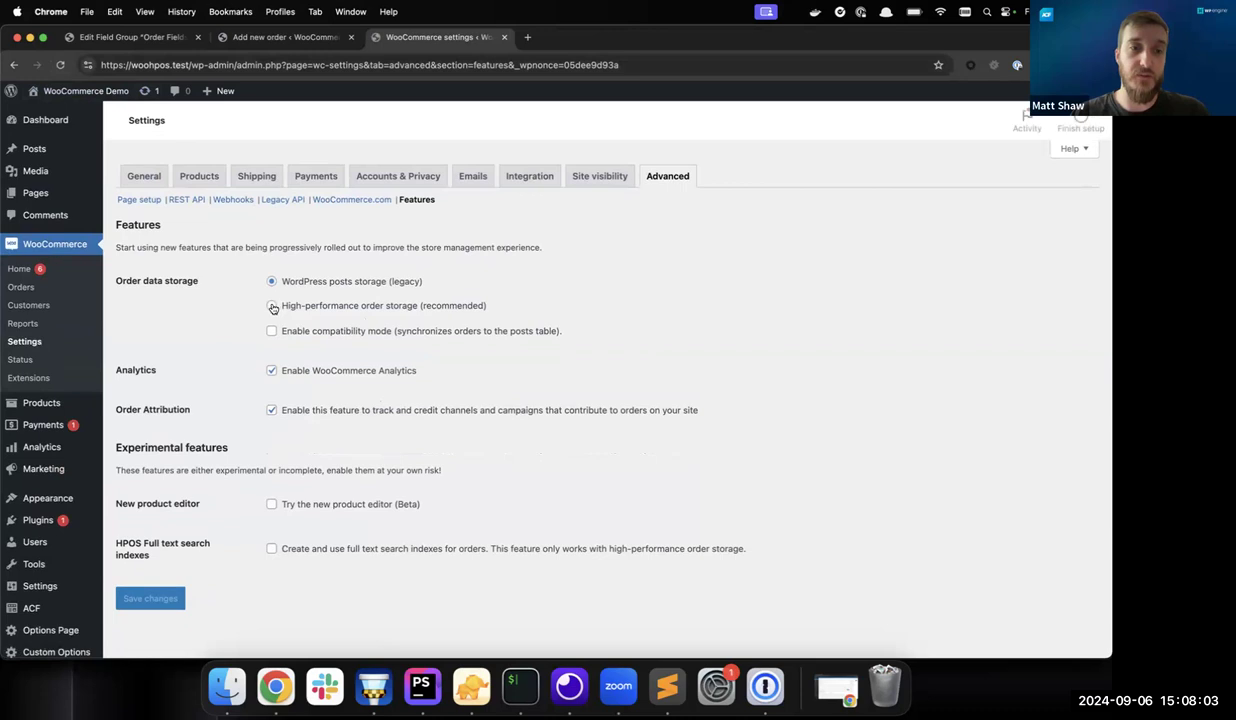
# - Switch order data storage to High-performance order storage (recommended) and save the settings
pyautogui.scroll(-2, 538, 501)
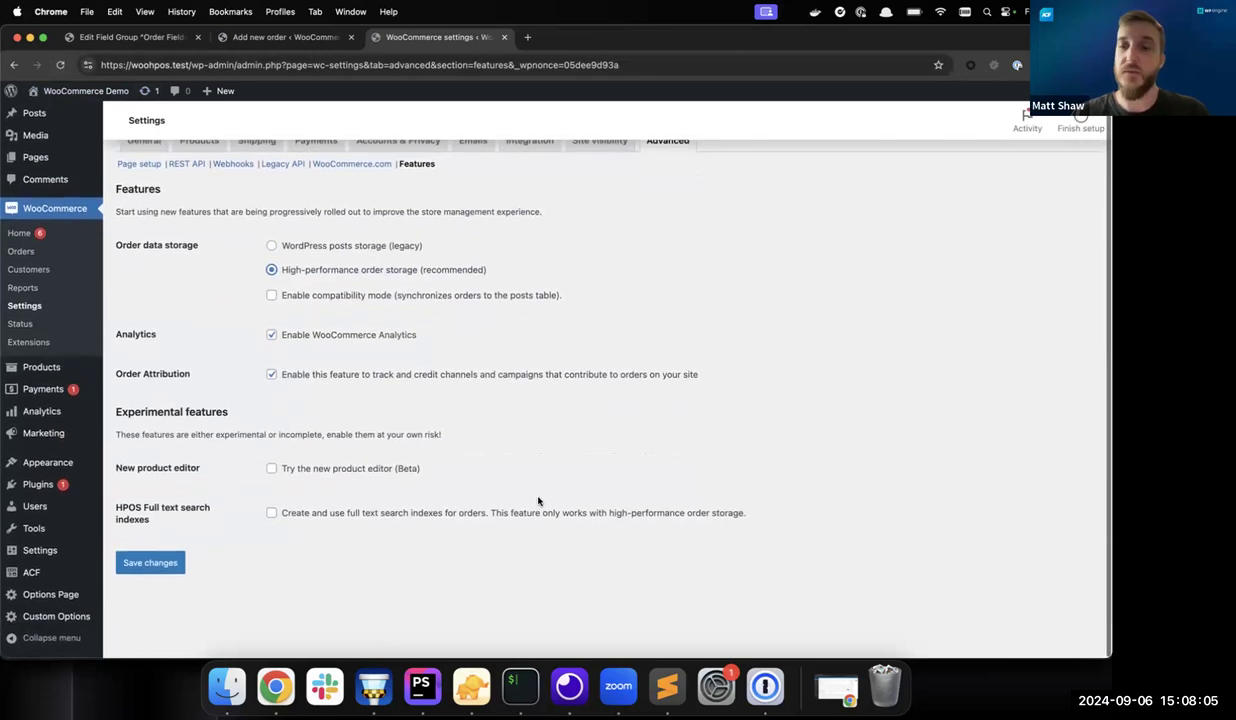
pyautogui.click(153, 563)
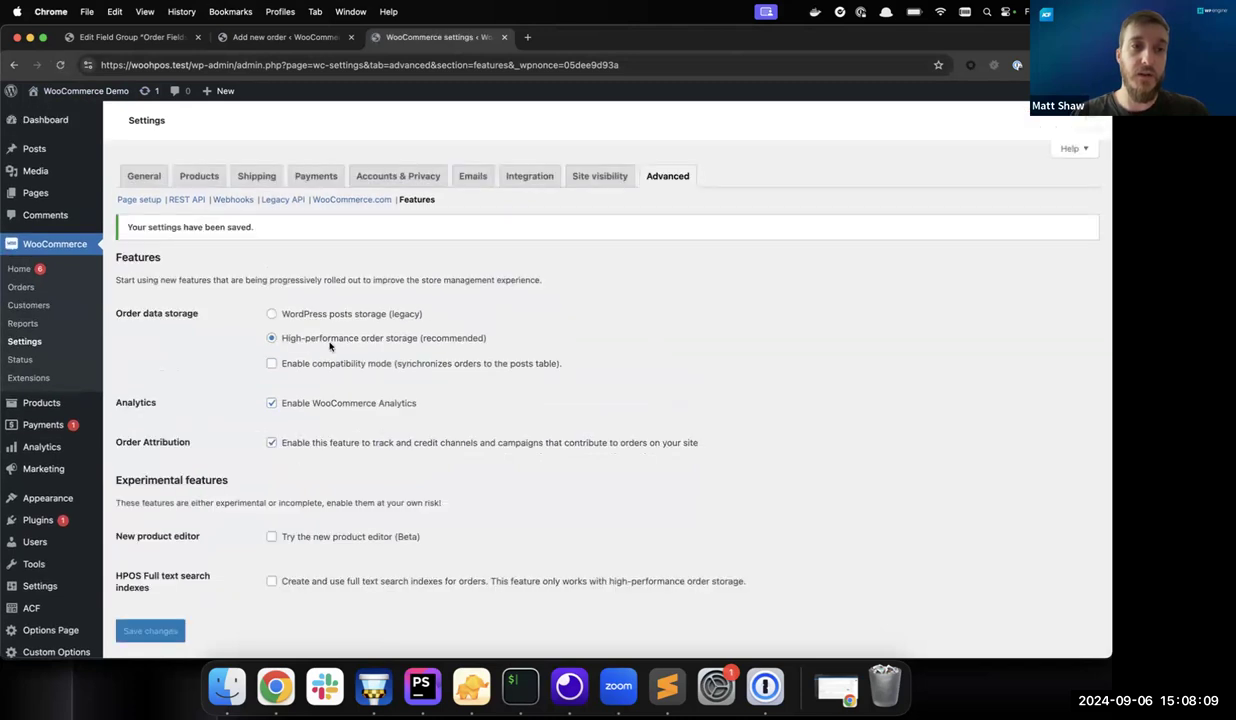
pyautogui.scroll(-1, 315, 346)
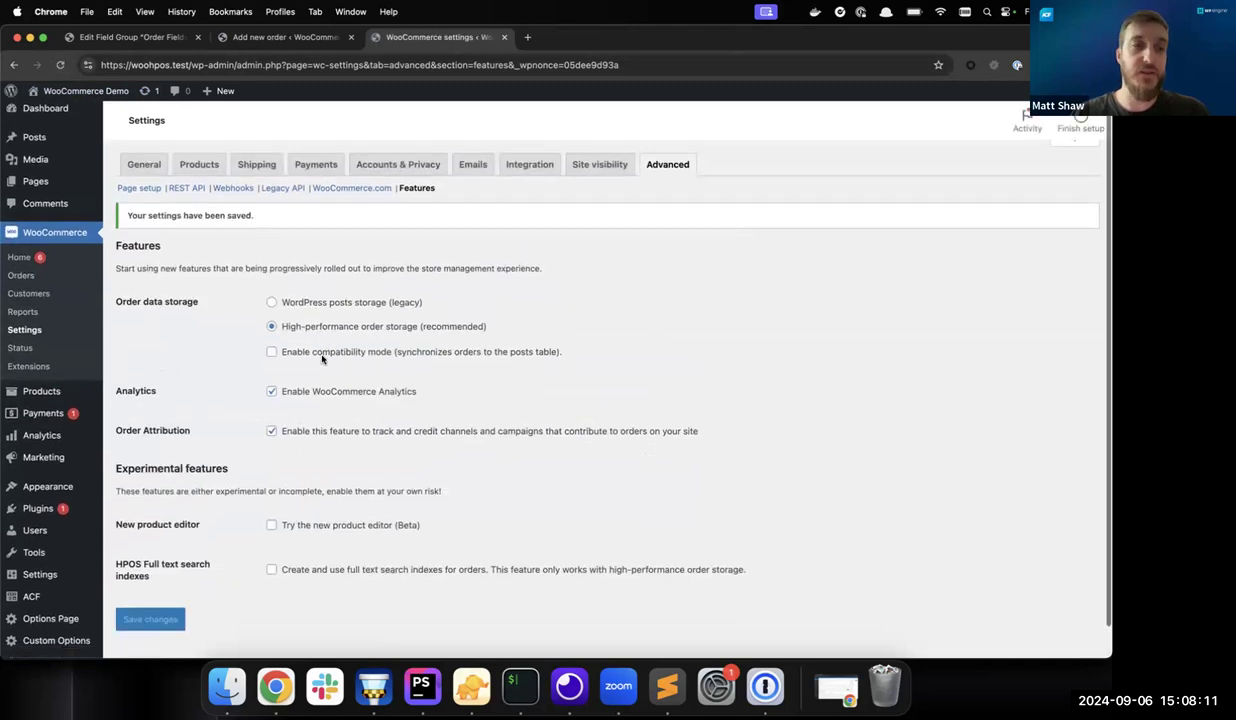
pyautogui.scroll(1, 322, 358)
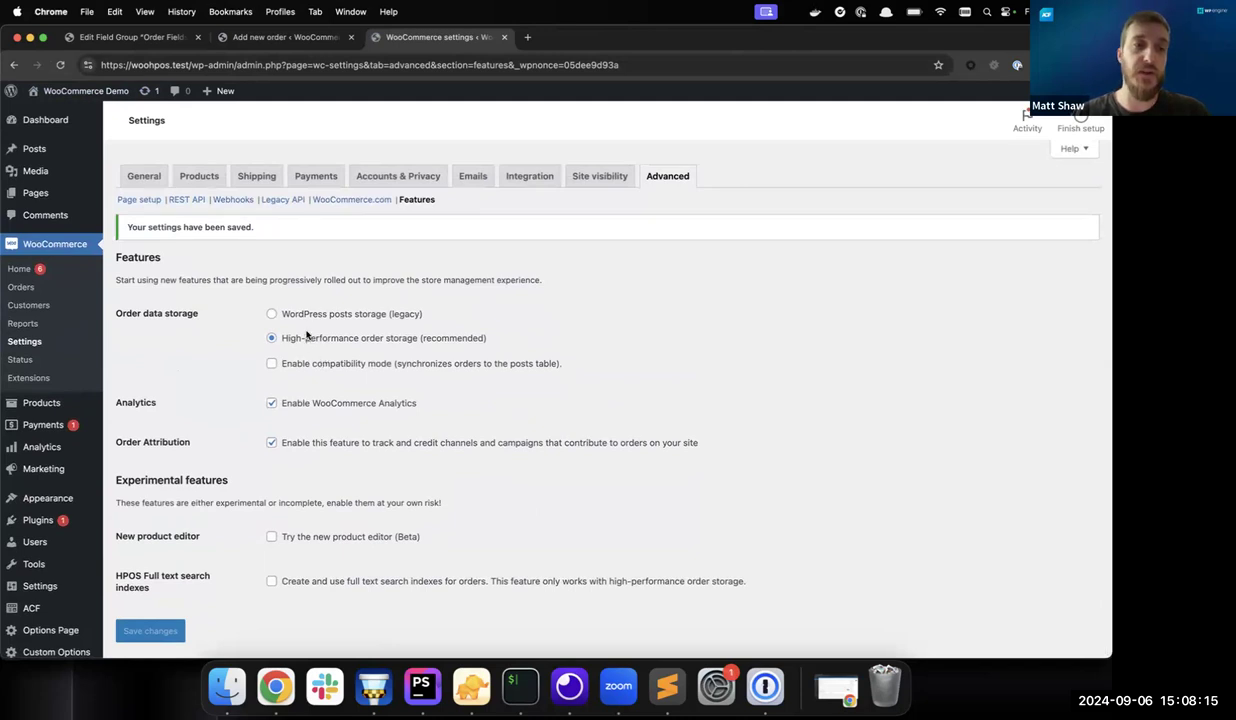
# - Open the existing order from the WooCommerce orders list and check its Order Comments value under Order Fields
pyautogui.click(33, 289)
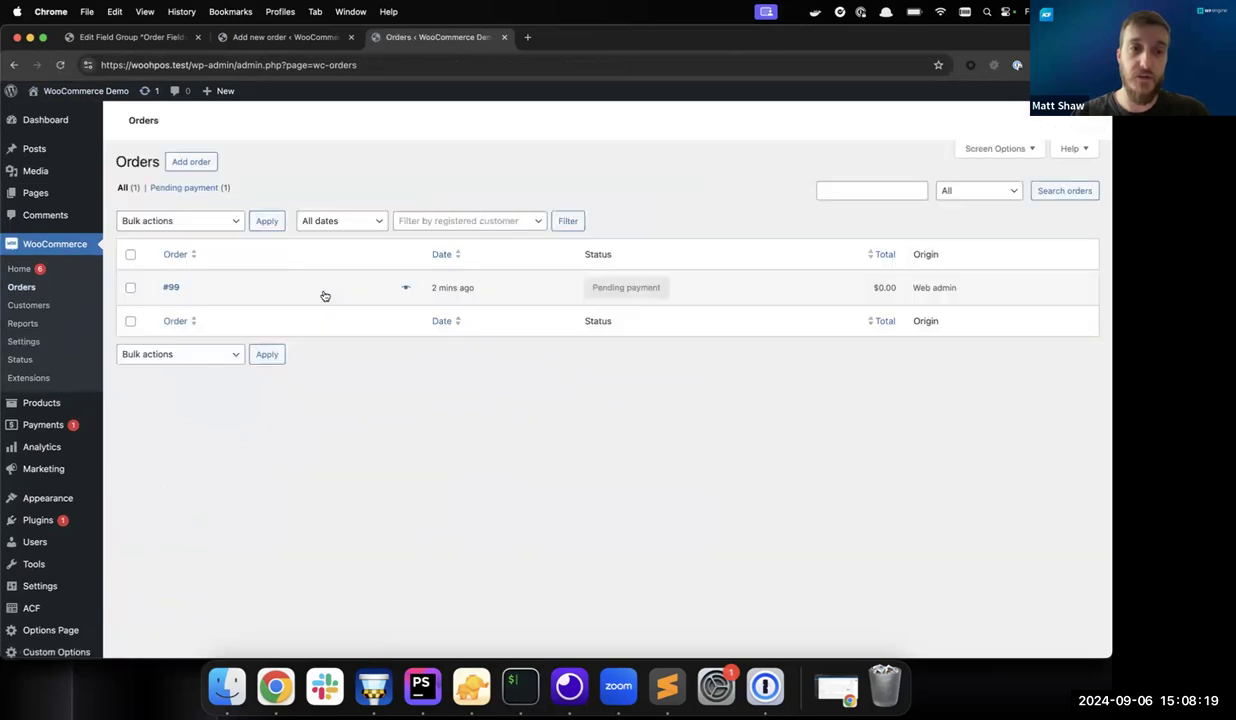
pyautogui.click(174, 287)
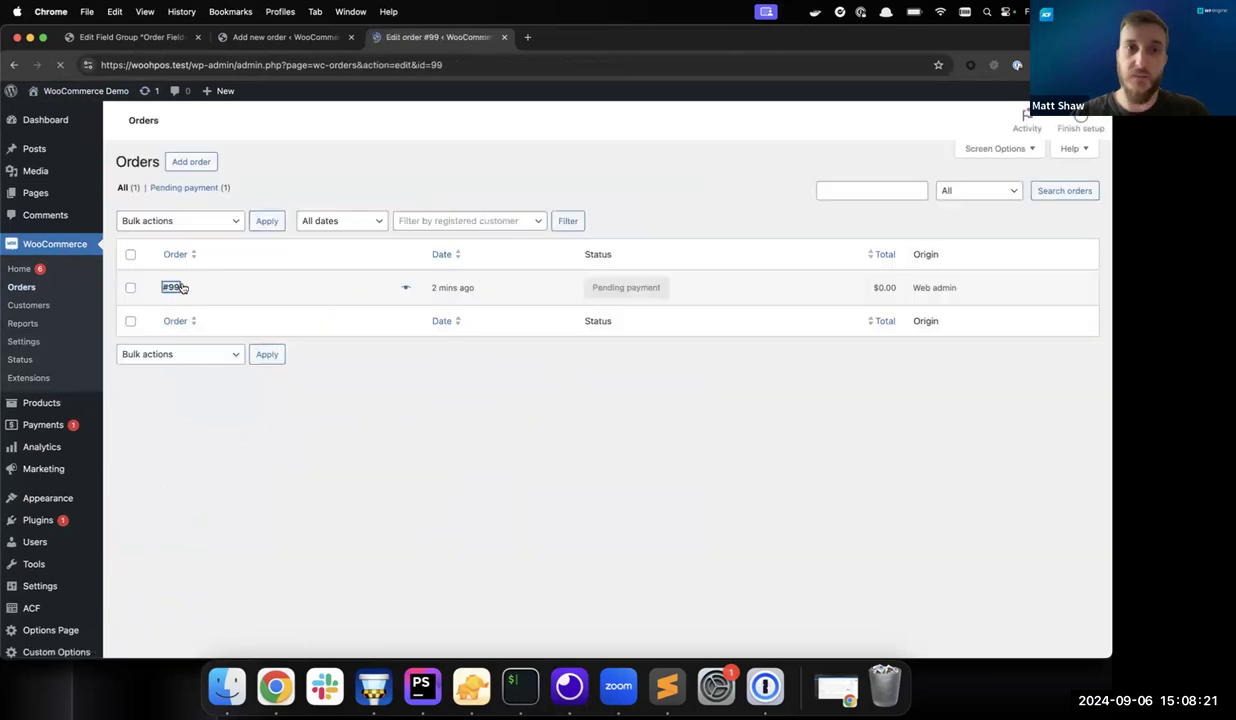
pyautogui.scroll(-5, 240, 326)
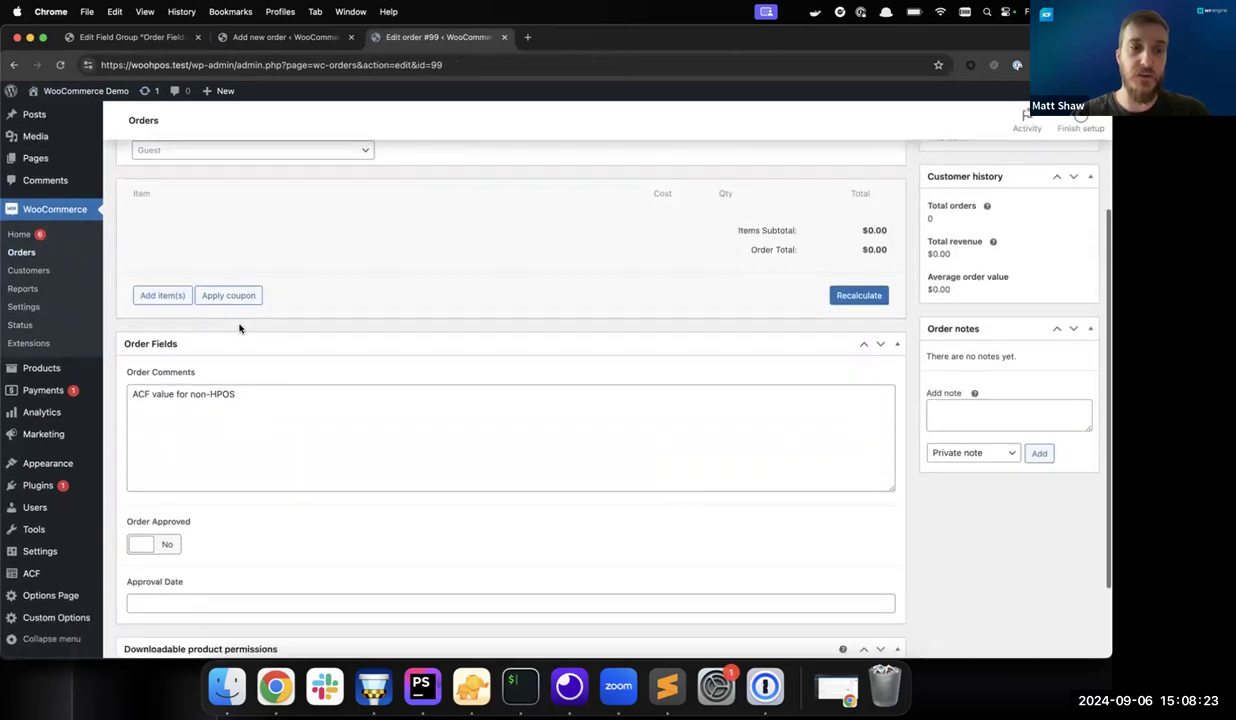
pyautogui.scroll(3, 240, 327)
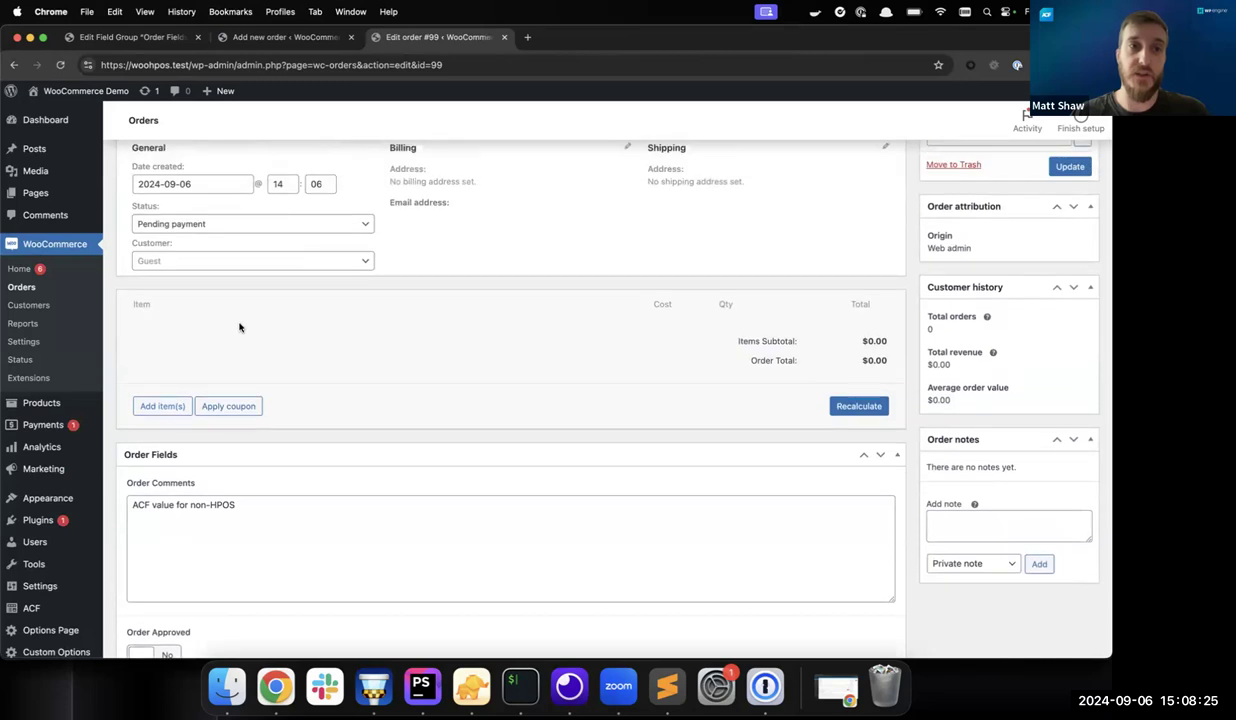
# - Examine the order's page address, its details and the Order Comments text on the HPOS edit screen
pyautogui.moveTo(286, 65); pyautogui.dragTo(362, 65)
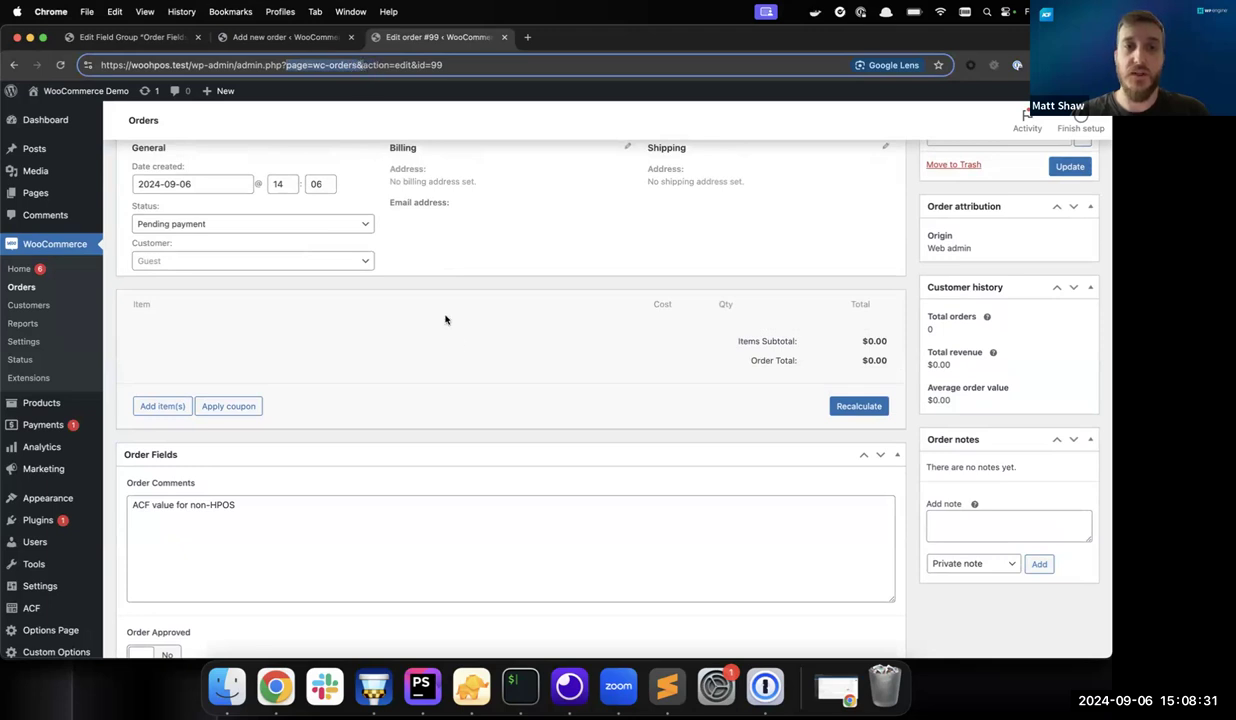
pyautogui.click(459, 344)
pyautogui.scroll(2, 459, 344)
pyautogui.scroll(-5, 459, 344)
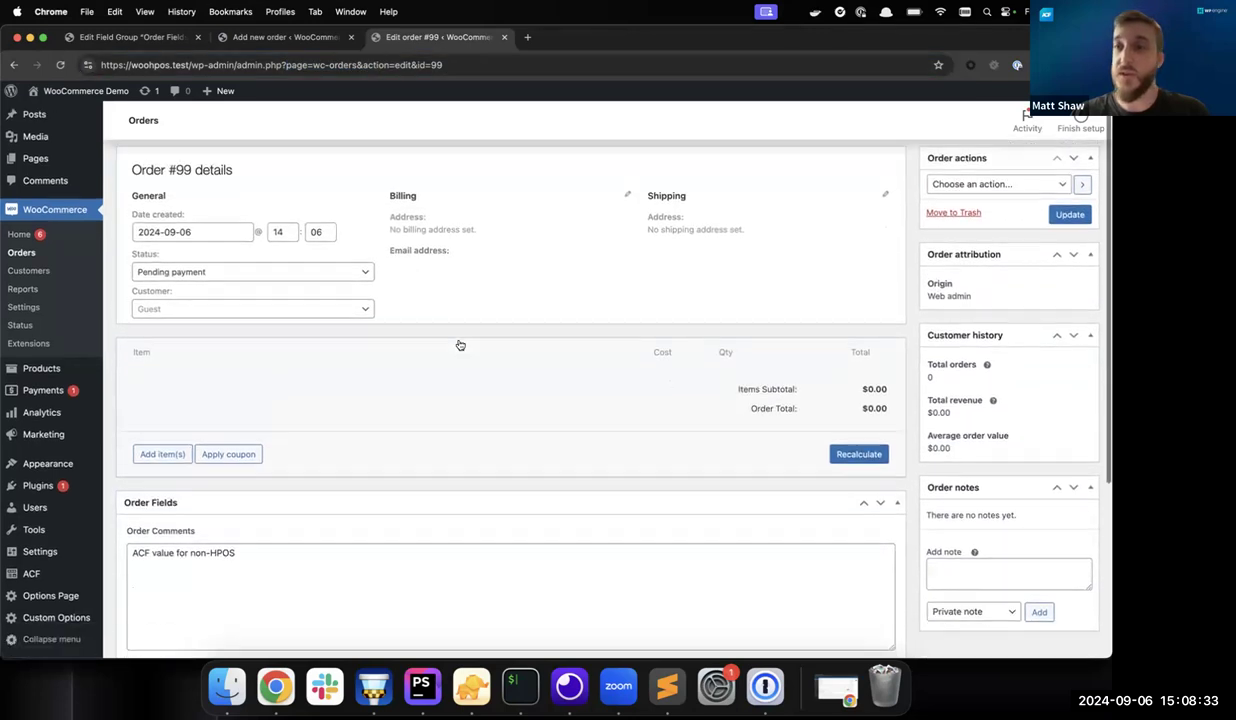
pyautogui.scroll(1, 459, 340)
pyautogui.scroll(-1, 459, 340)
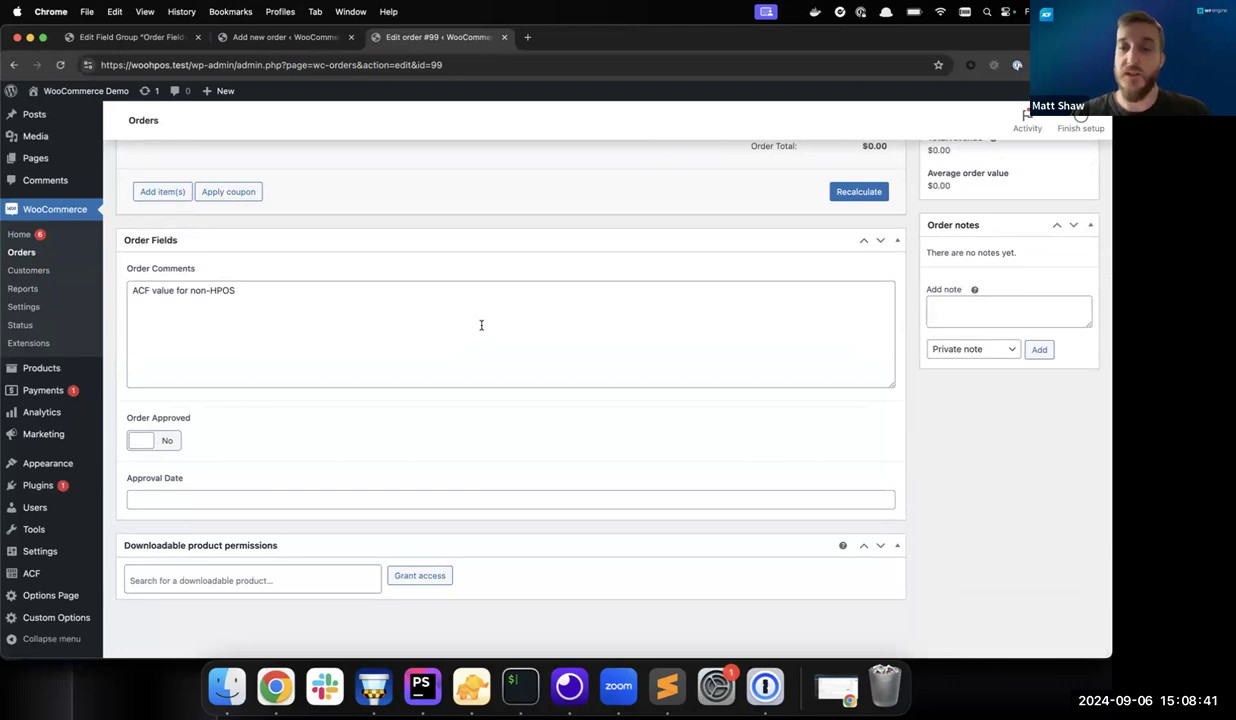
pyautogui.moveTo(441, 309); pyautogui.dragTo(338, 274)
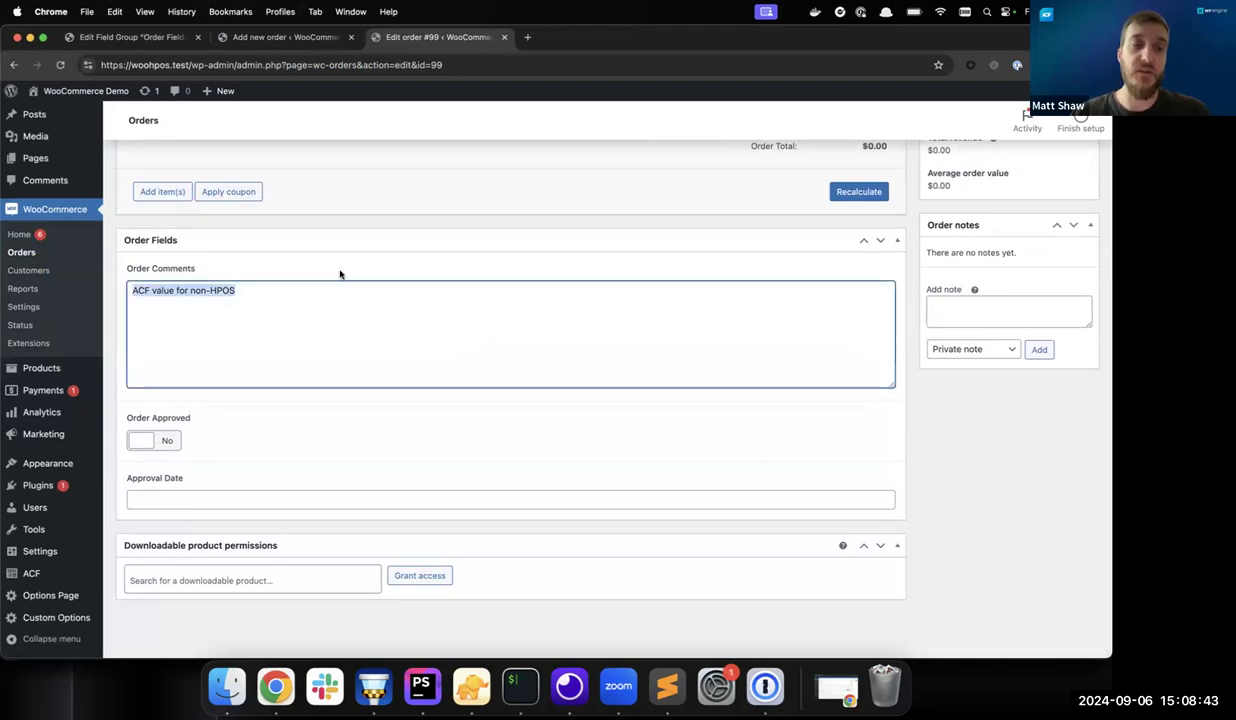
pyautogui.scroll(5, 341, 274)
pyautogui.scroll(-5, 339, 280)
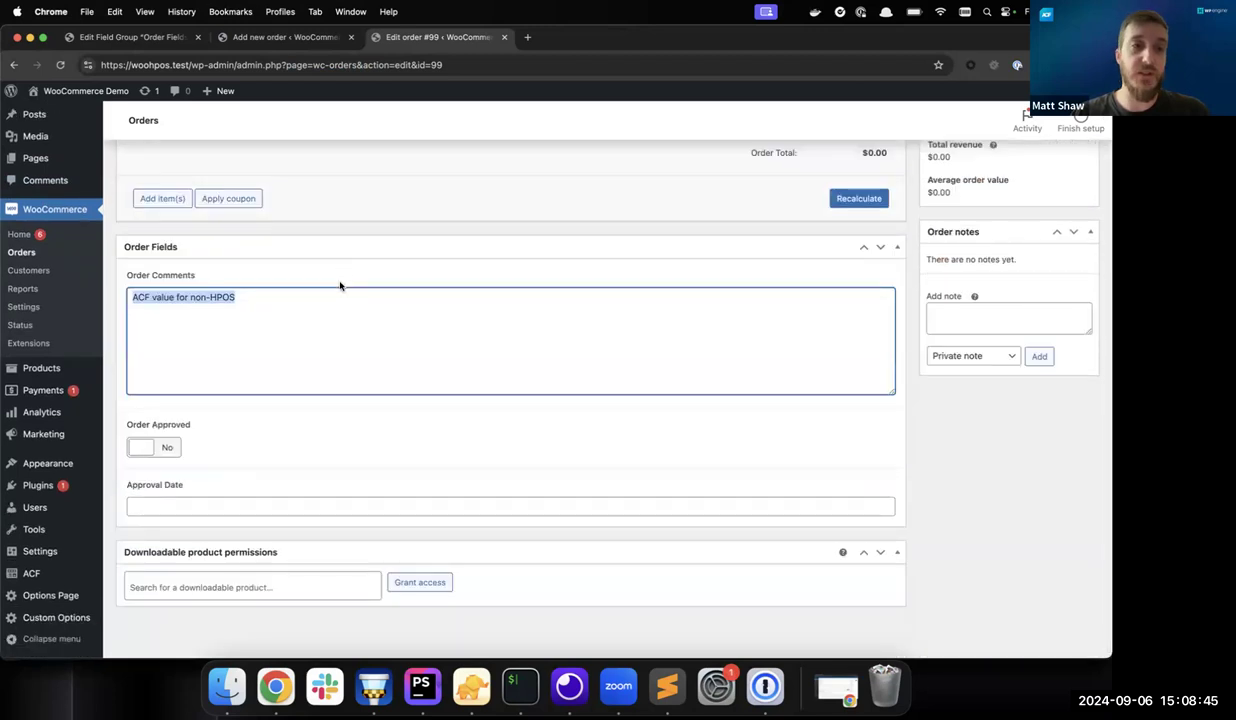
pyautogui.click(328, 318)
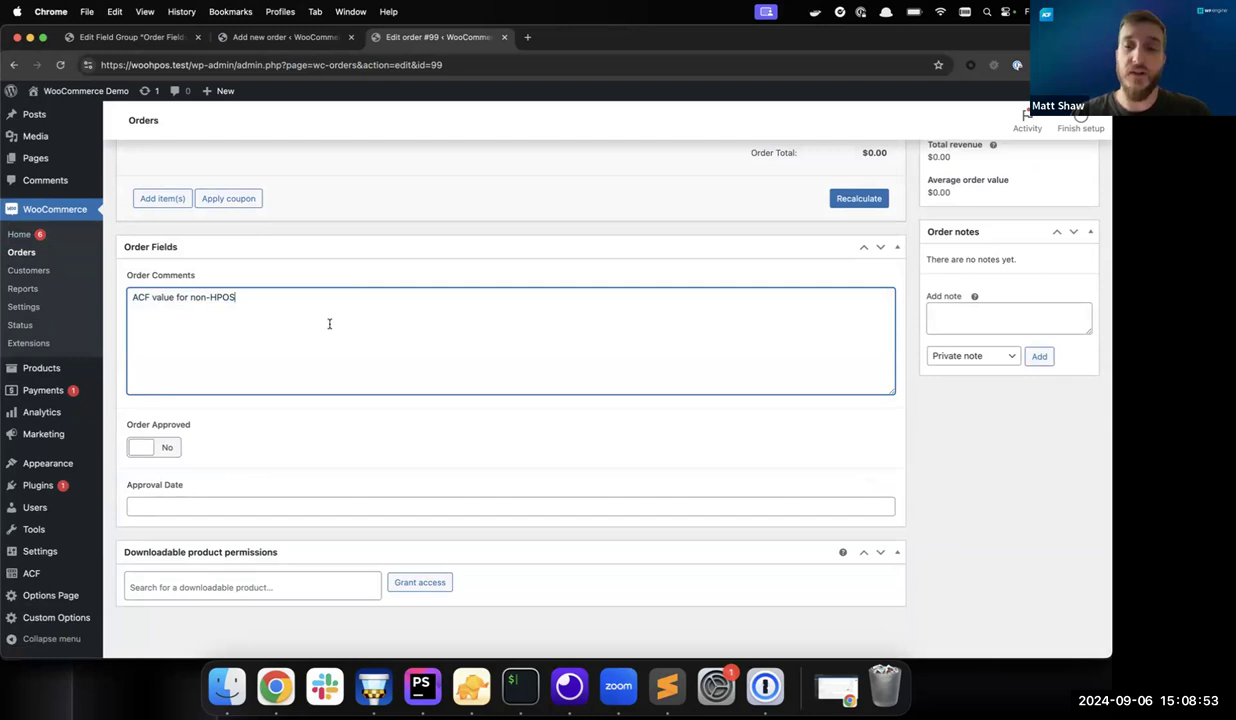
# - Change the Order Comments text to "ACF value for HPOS", update the order and check the saved field
pyautogui.doubleClick(162, 297)
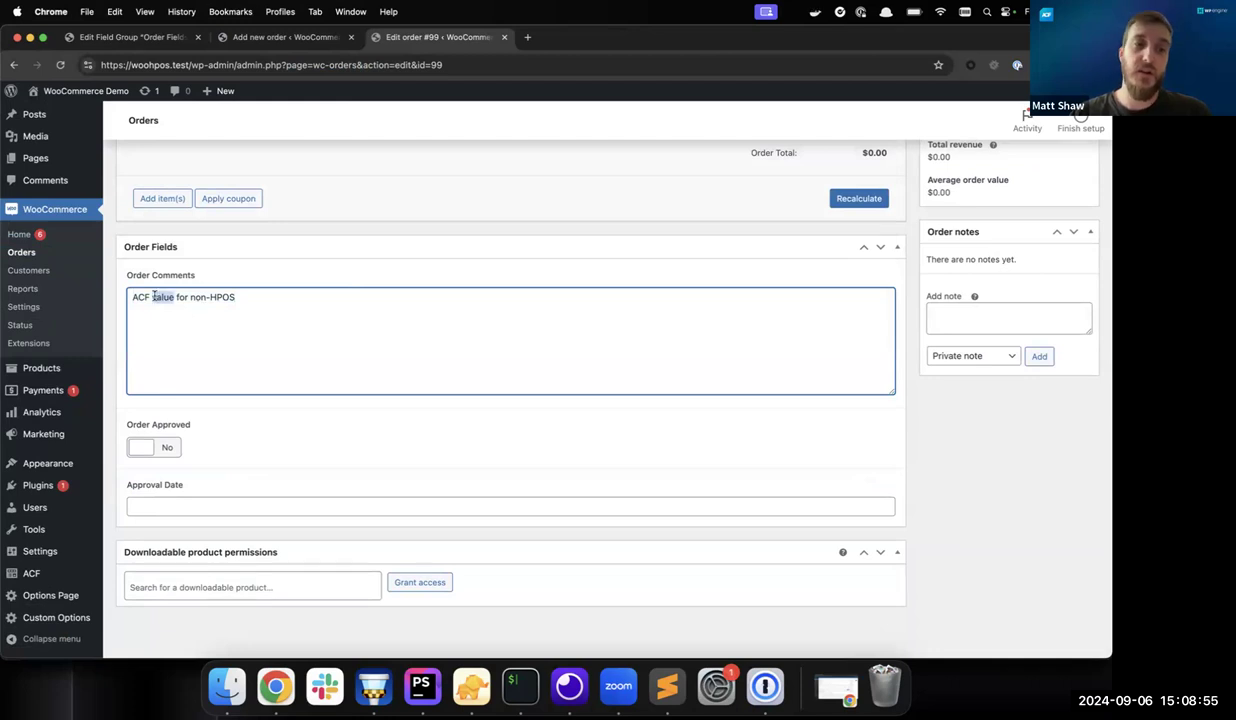
pyautogui.doubleClick(197, 297)
pyautogui.press('Delete')
pyautogui.press('Delete')
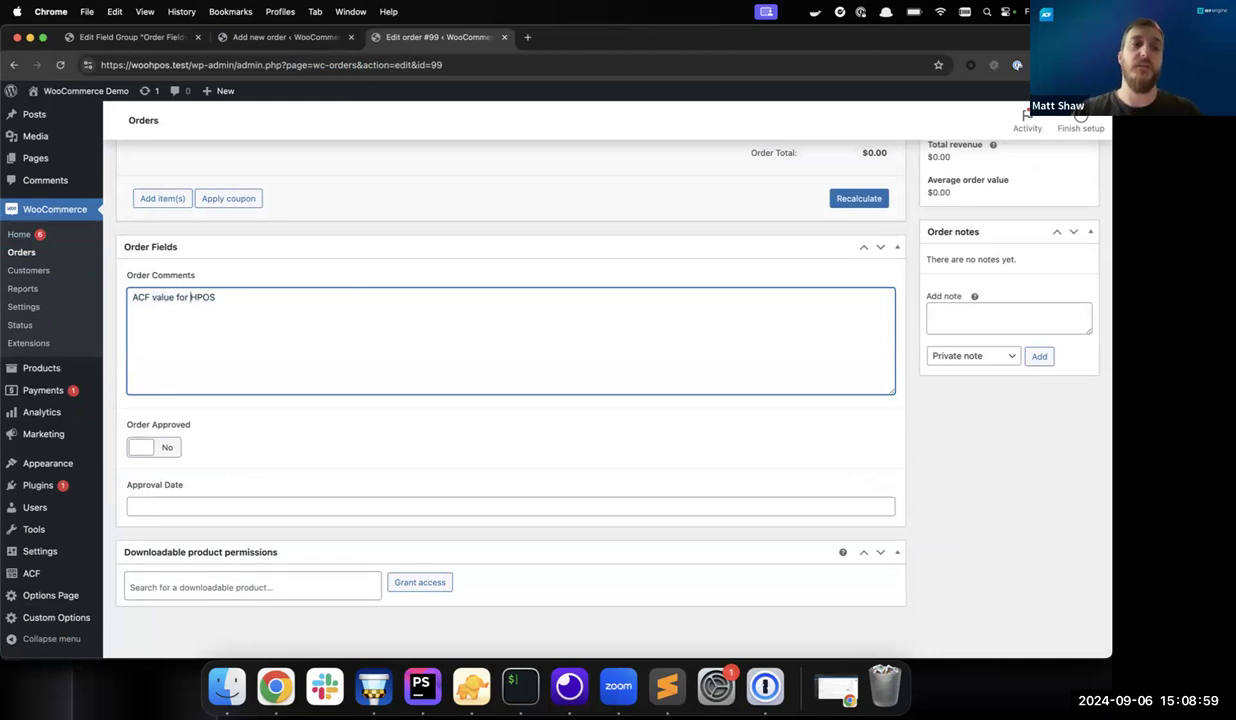
pyautogui.scroll(5, 845, 246)
pyautogui.click(1068, 249)
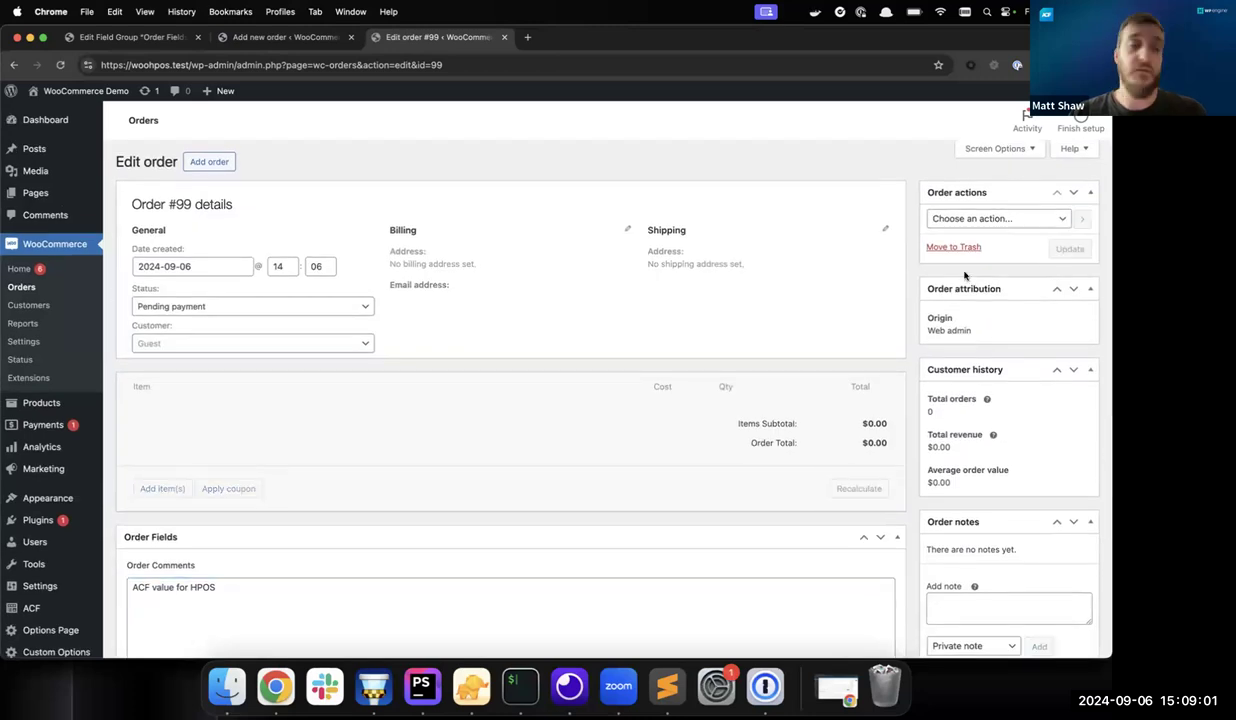
pyautogui.scroll(-3, 648, 306)
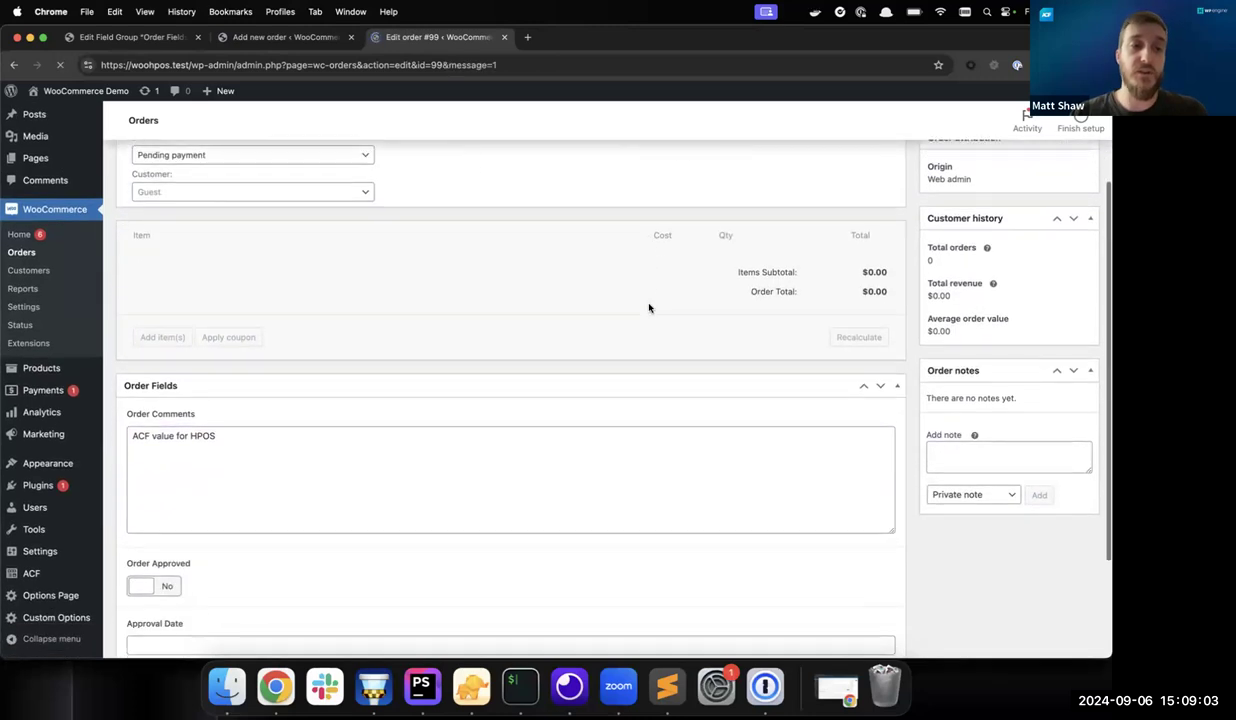
pyautogui.scroll(-10, 648, 306)
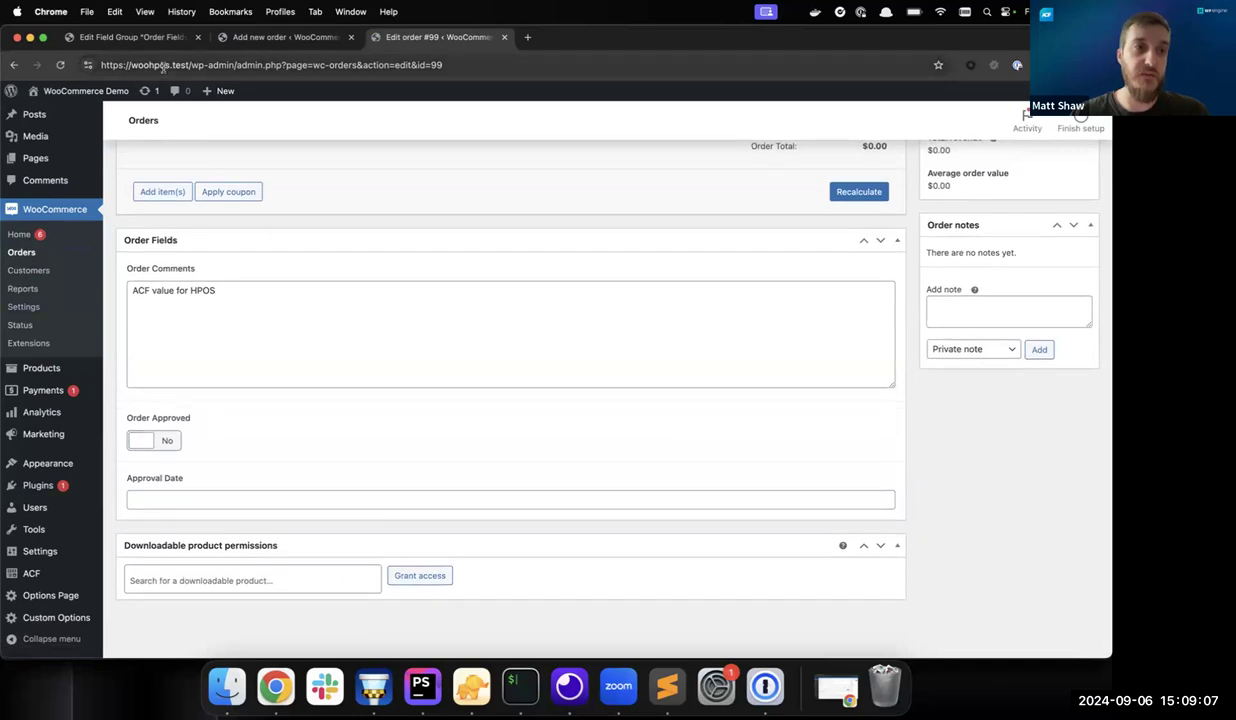
# - Open the Order Fields field group in ACF and review its fields and location rules
pyautogui.moveTo(28, 574)
pyautogui.click(140, 502)
pyautogui.scroll(-1, 219, 413)
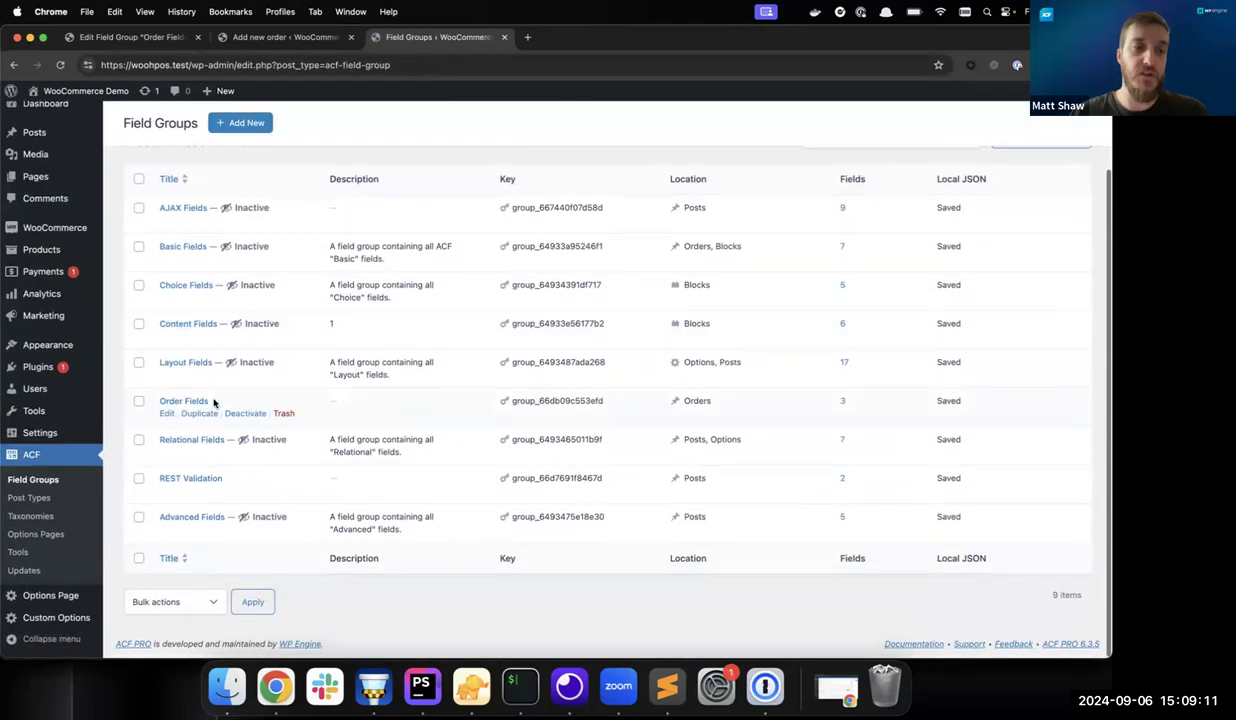
pyautogui.click(190, 402)
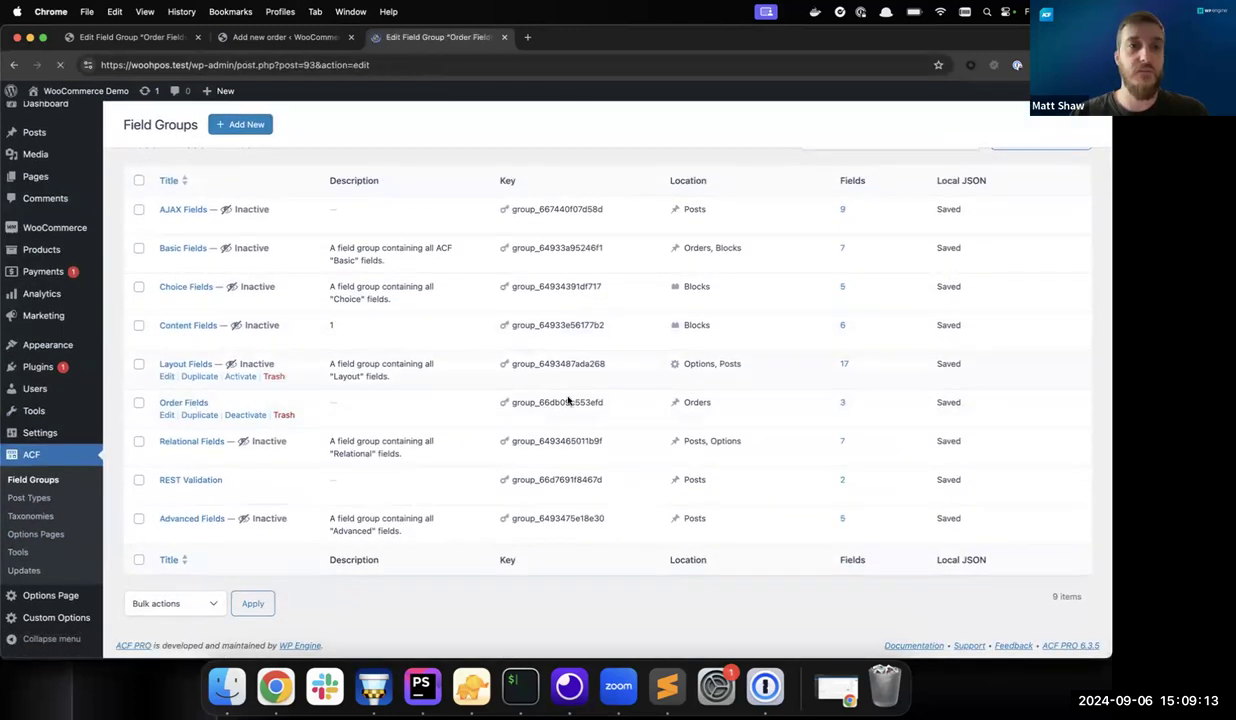
pyautogui.scroll(-2, 568, 402)
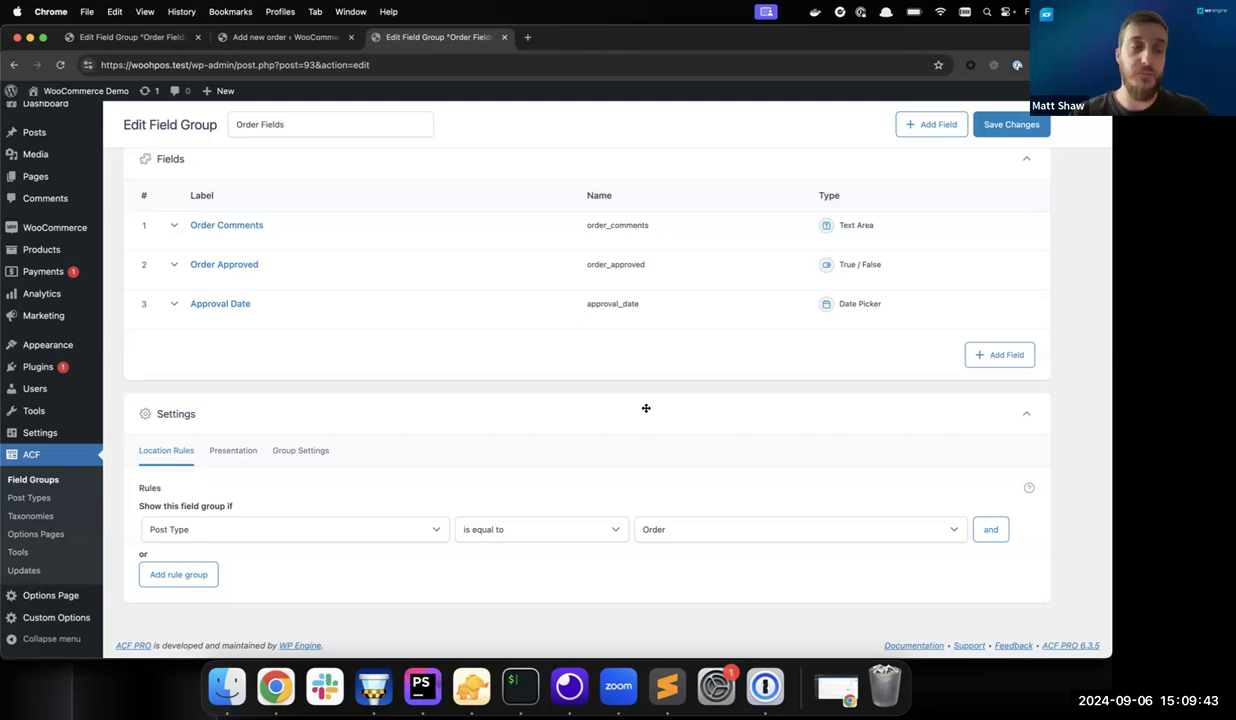
pyautogui.scroll(3, 646, 408)
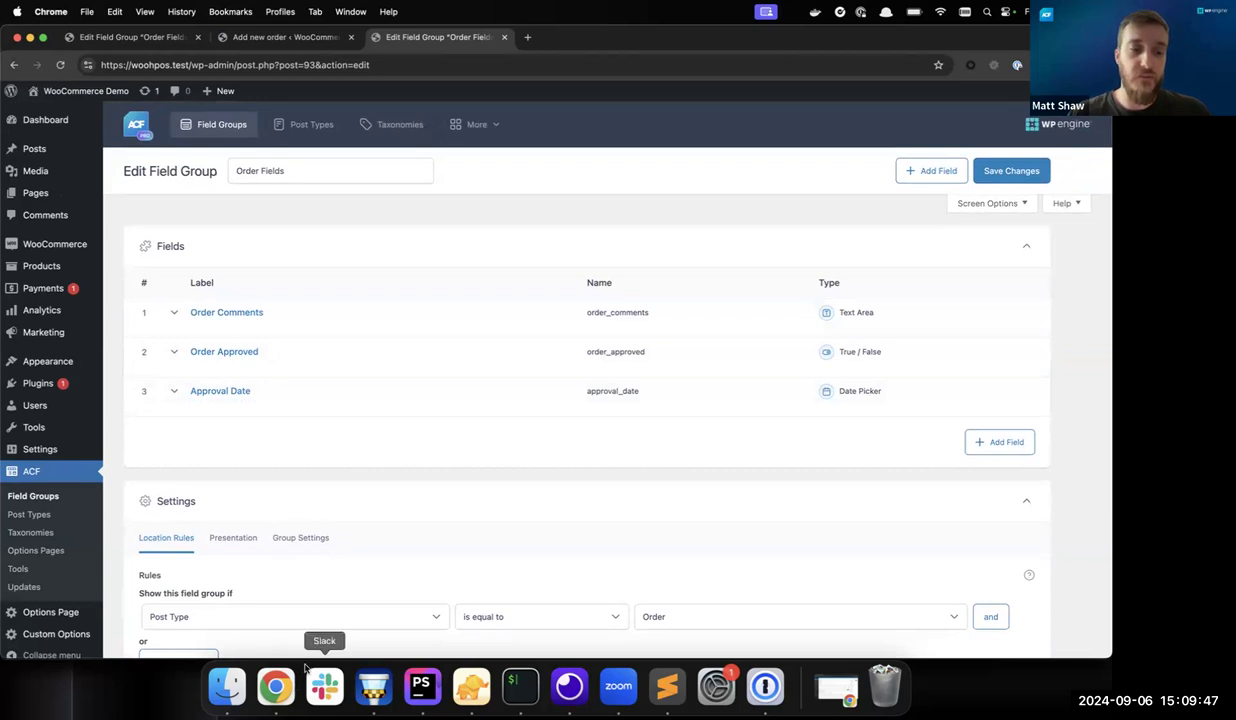
# - Switch to TablePlus, reload the wp_wc_orders_meta table and widen its meta_value column
pyautogui.click(472, 686)
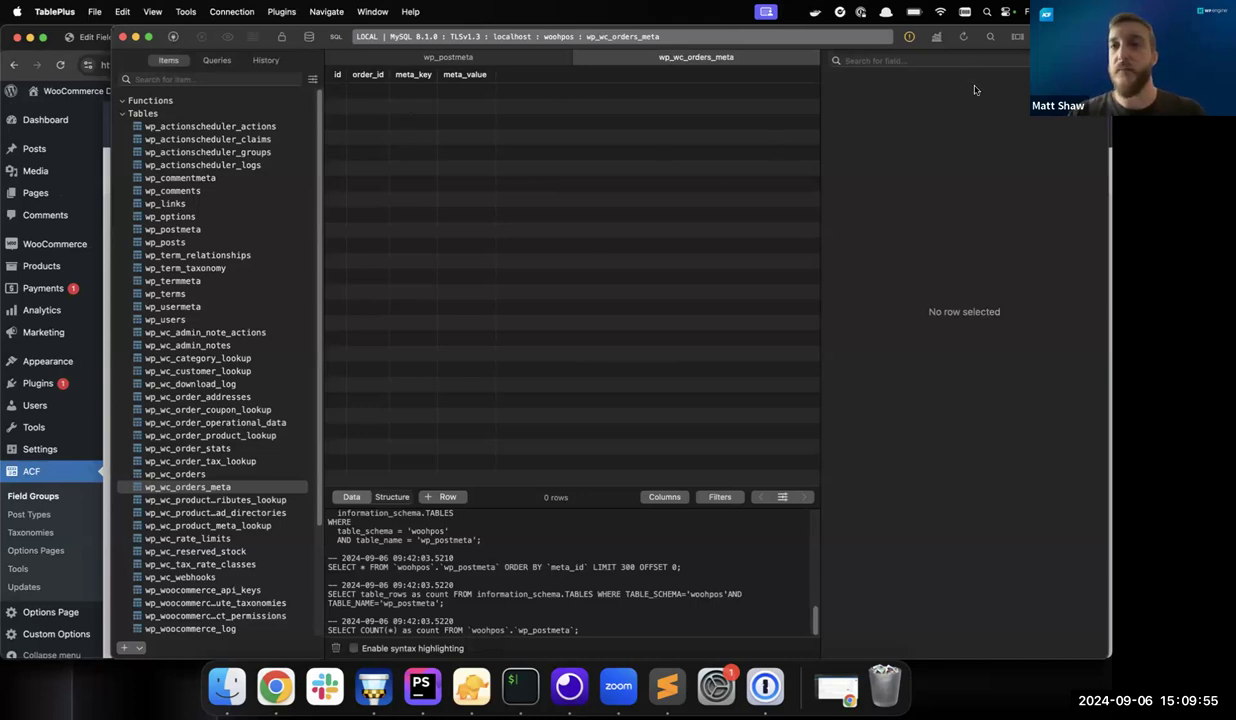
pyautogui.moveTo(975, 31); pyautogui.dragTo(945, 115)
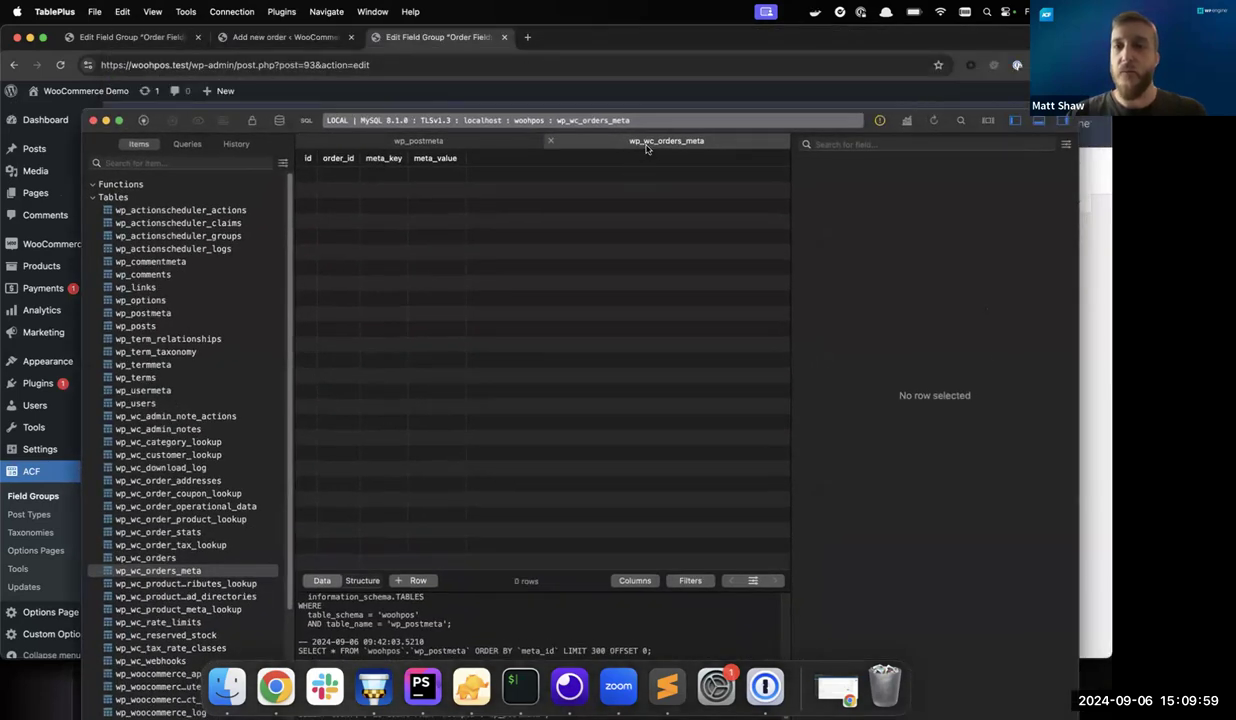
pyautogui.press('super+r')
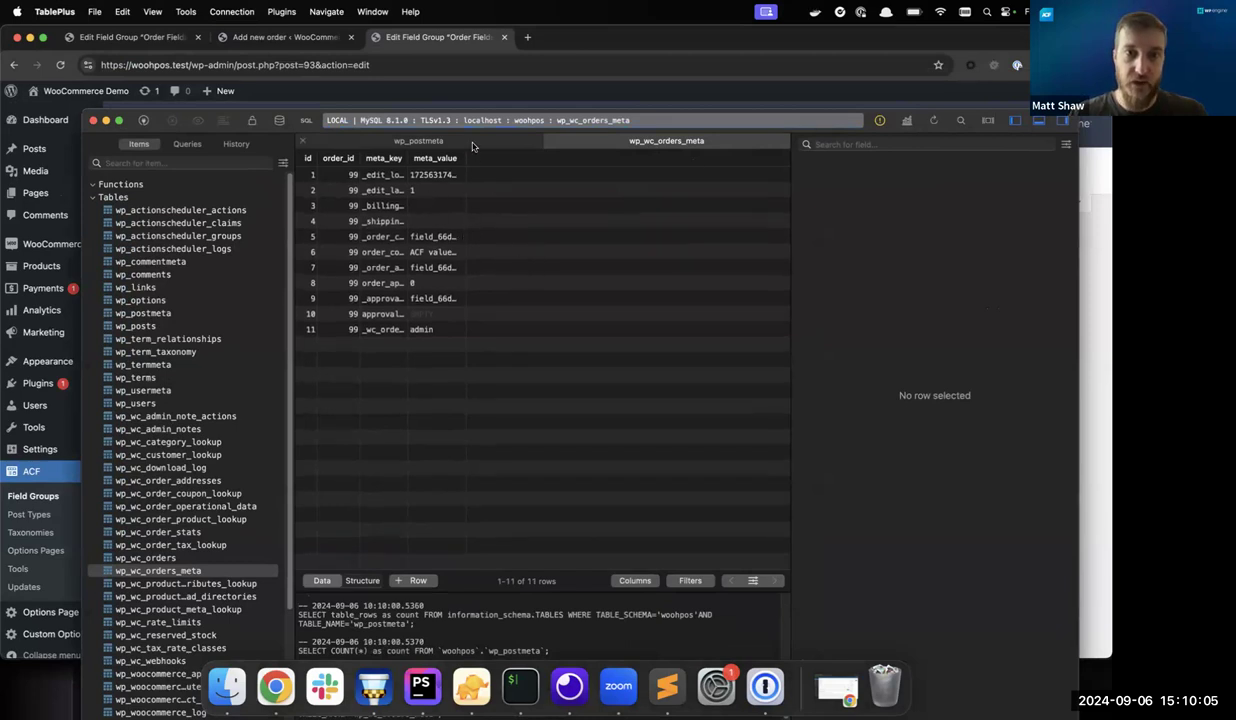
pyautogui.moveTo(464, 156); pyautogui.dragTo(590, 156)
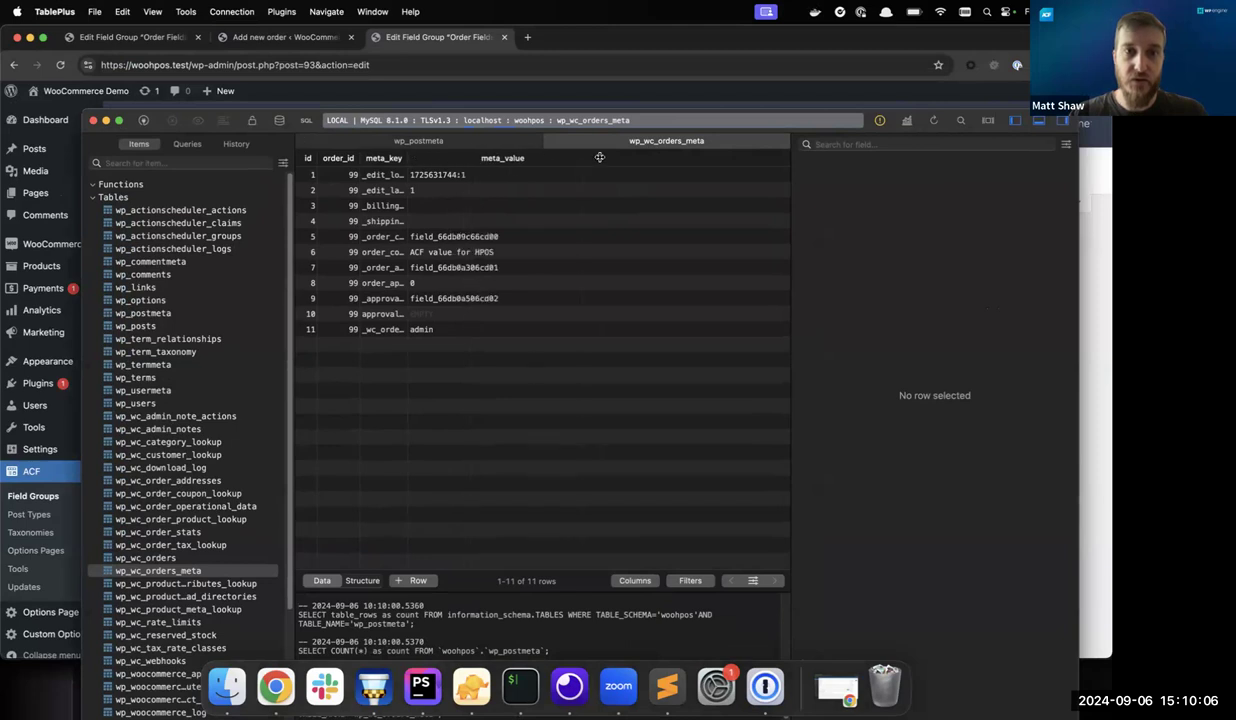
# - Sort the order meta rows by meta_value, inspect the order_comments and ACF field key rows, and return to Chrome
pyautogui.click(496, 258)
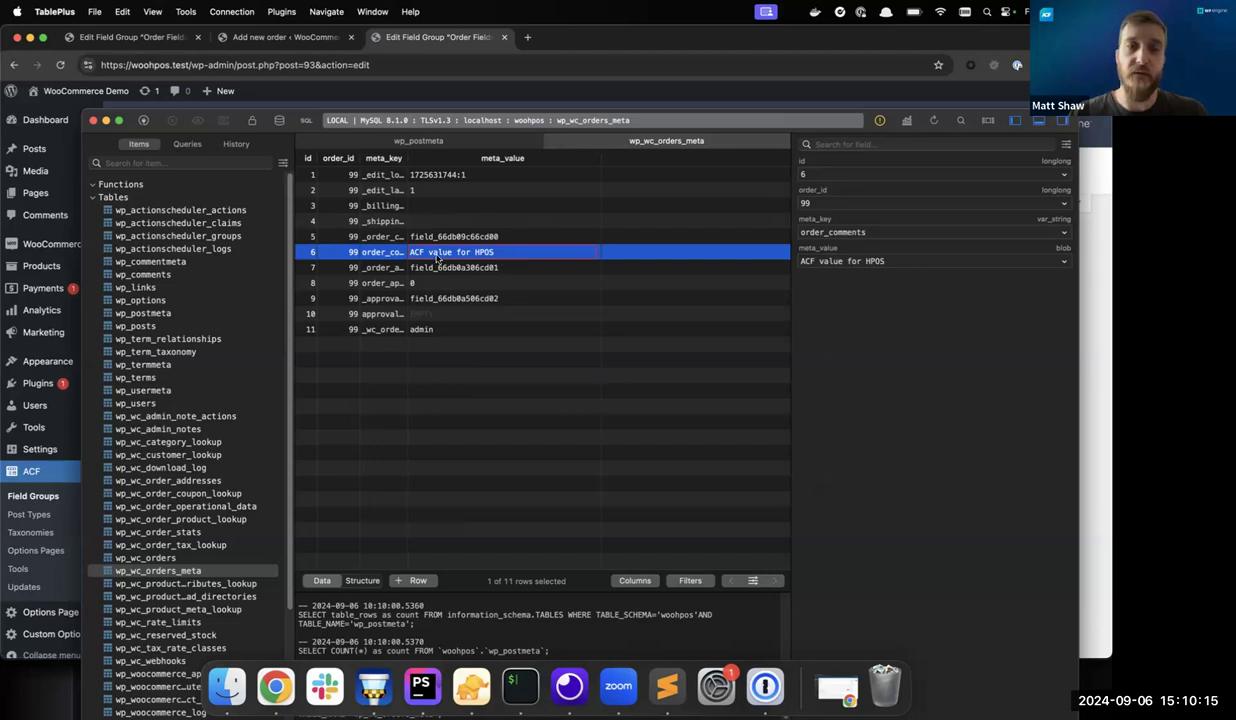
pyautogui.click(415, 158)
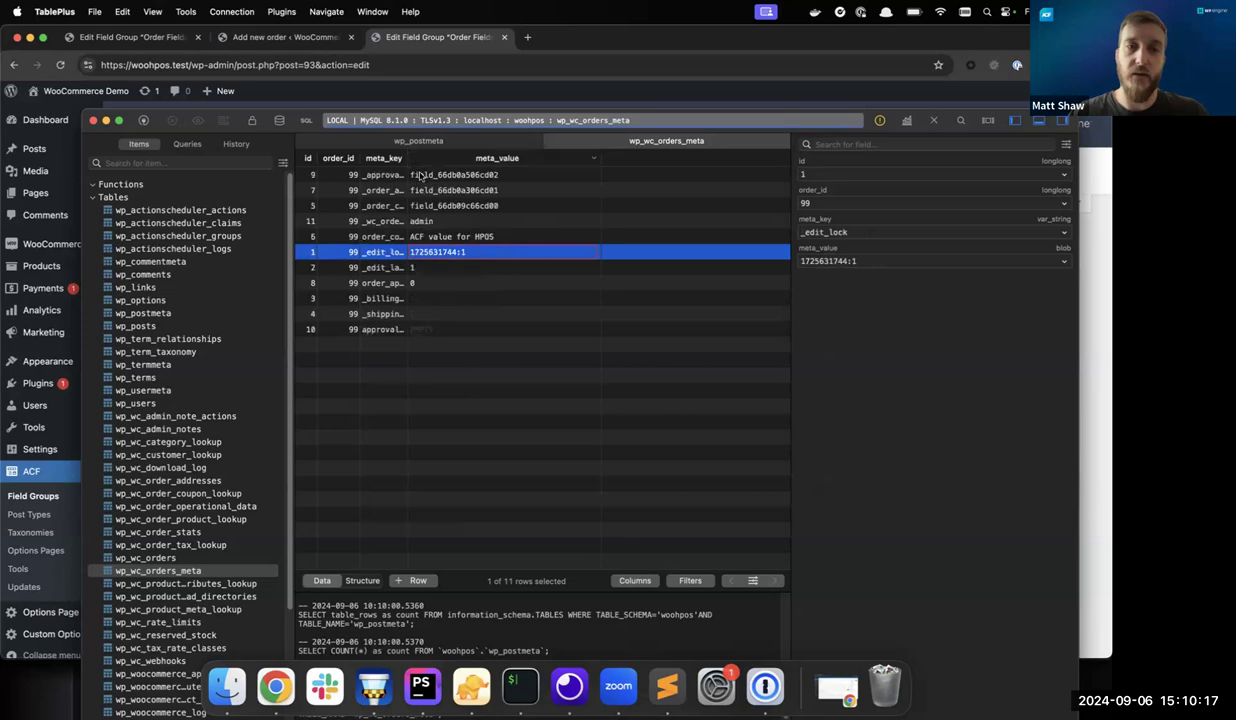
pyautogui.click(445, 237)
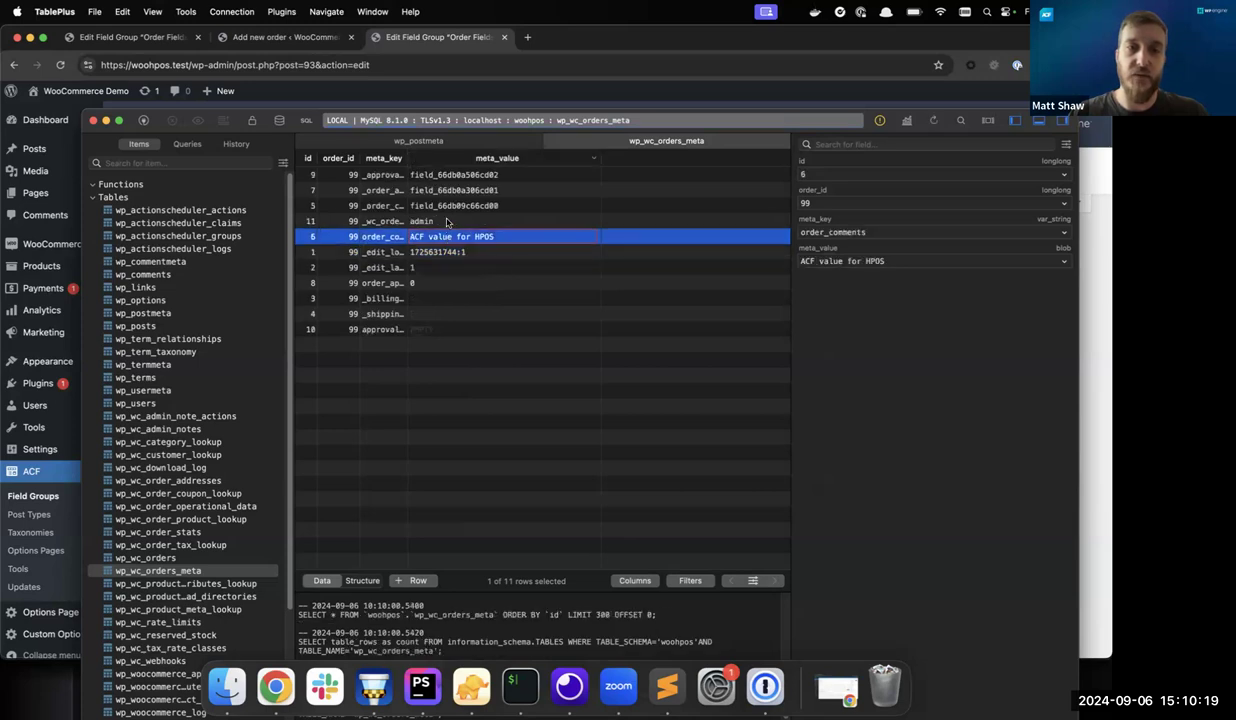
pyautogui.moveTo(458, 176); pyautogui.dragTo(456, 210)
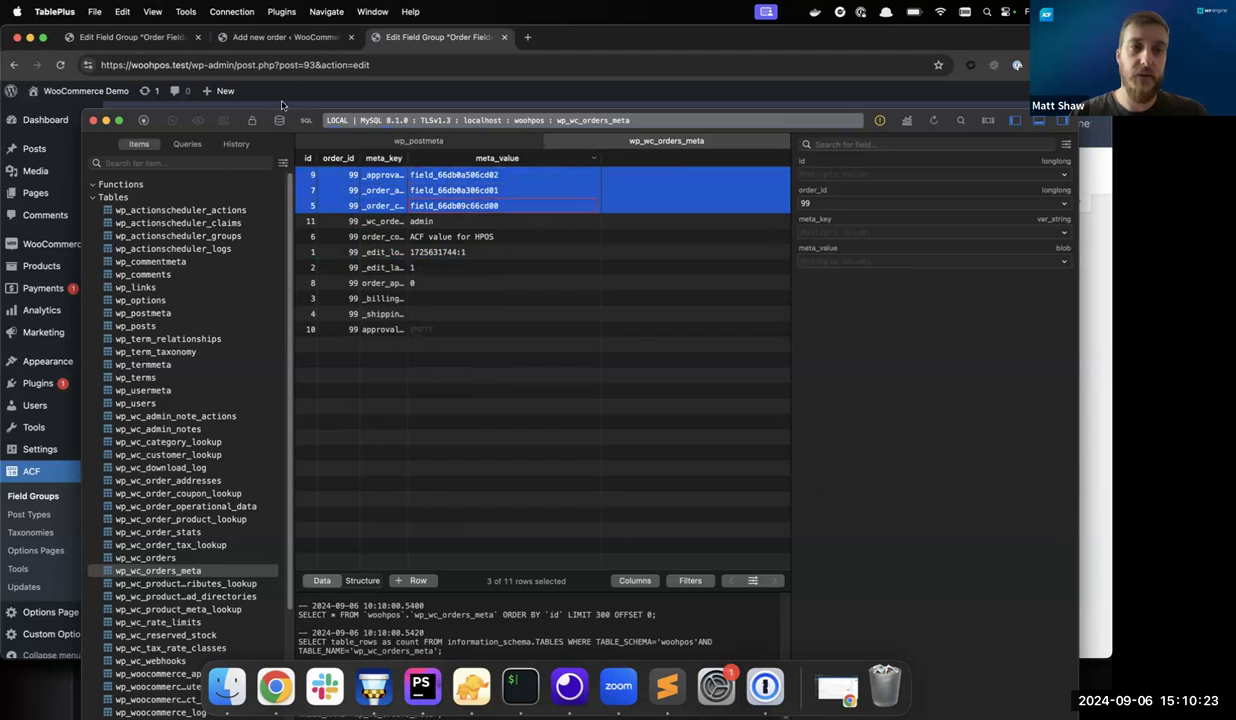
pyautogui.click(310, 105)
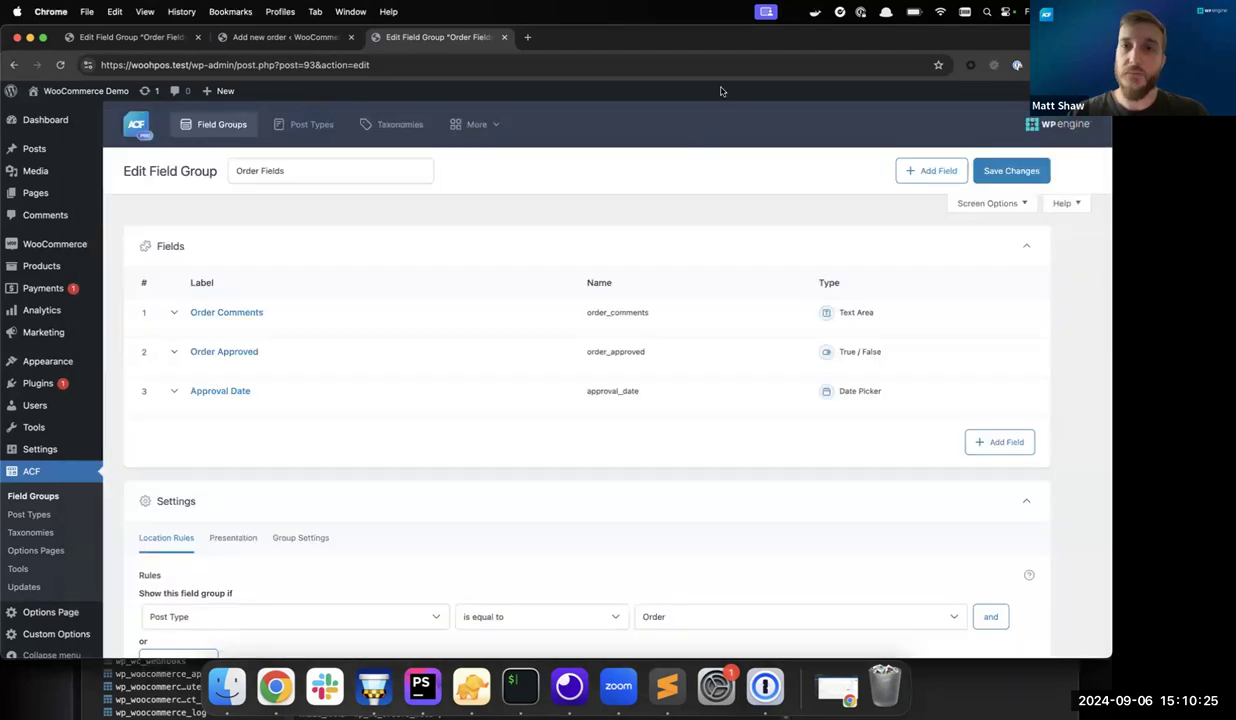